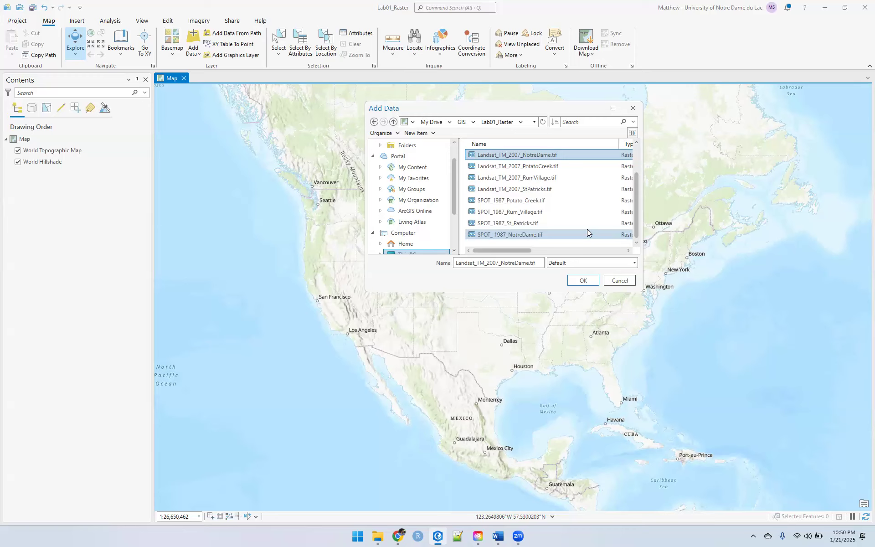
# Add the raster SPOT_ 1987_NotreDame.tif from the Lab01_Raster folder to the map
pyautogui.click(557, 234)
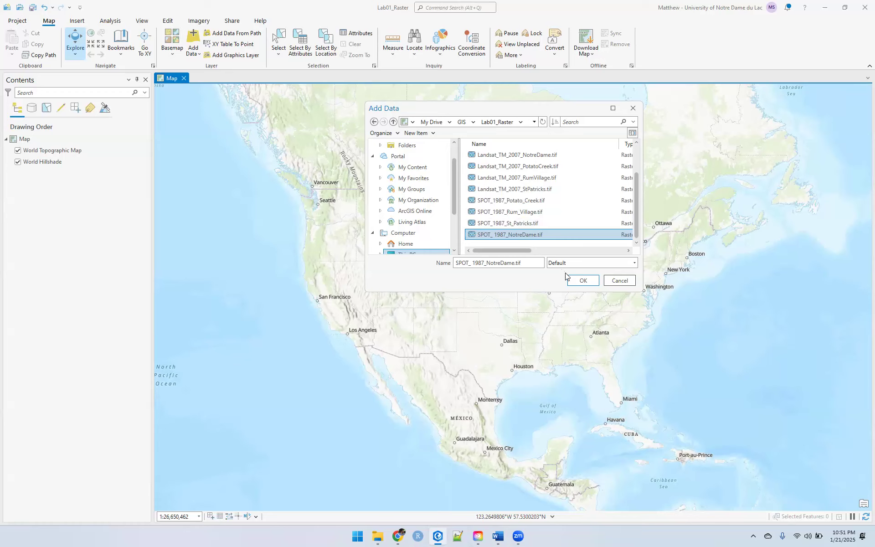
pyautogui.click(576, 282)
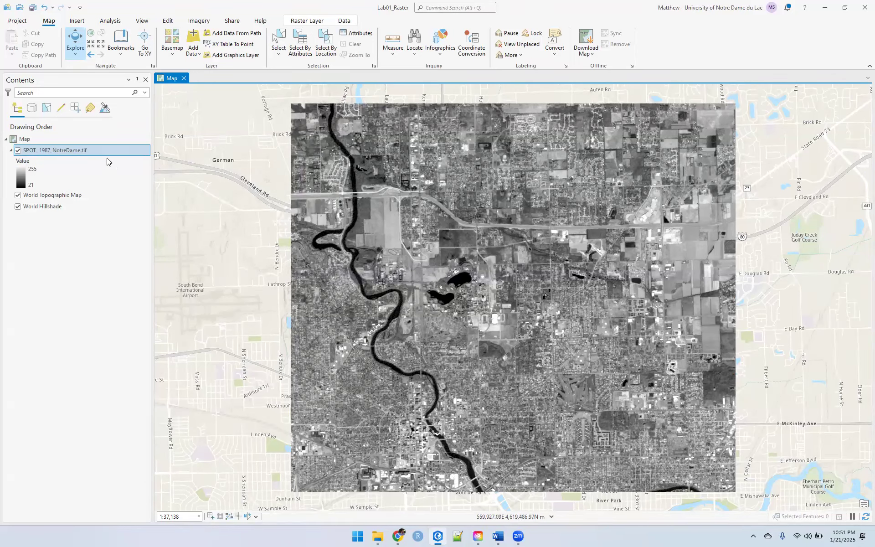
# Toggle the visibility of the SPOT_ 1987_NotreDame.tif layer off and on to compare the image with the basemap beneath it
pyautogui.click(17, 155)
pyautogui.click(18, 155)
pyautogui.click(18, 154)
pyautogui.click(17, 154)
pyautogui.click(18, 154)
pyautogui.click(18, 154)
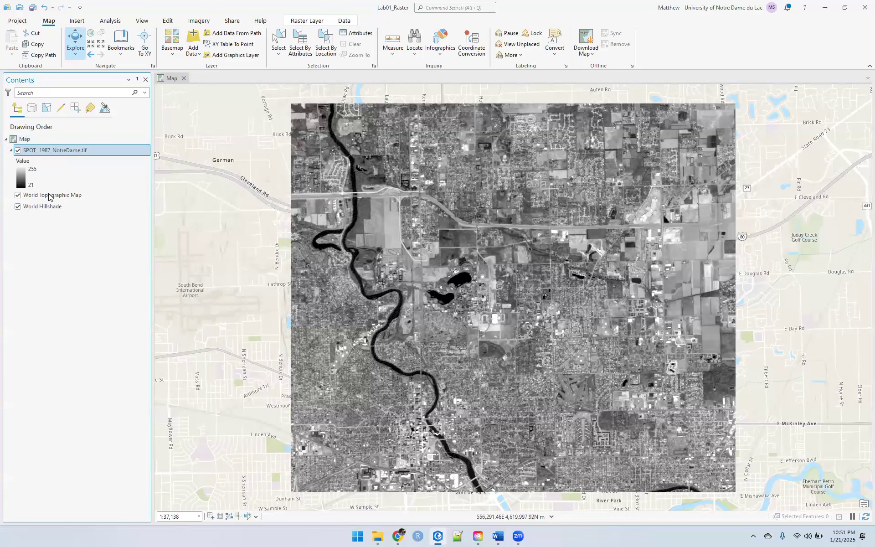
pyautogui.click(17, 151)
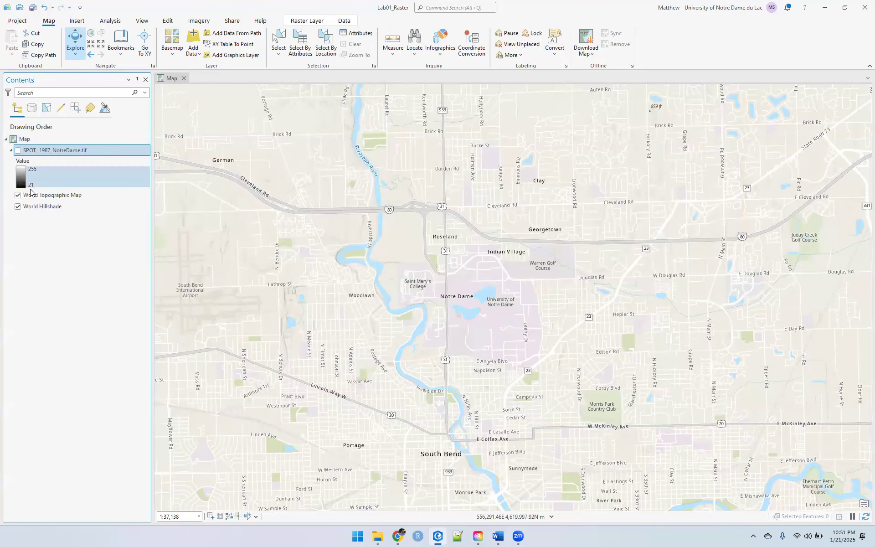
pyautogui.click(18, 150)
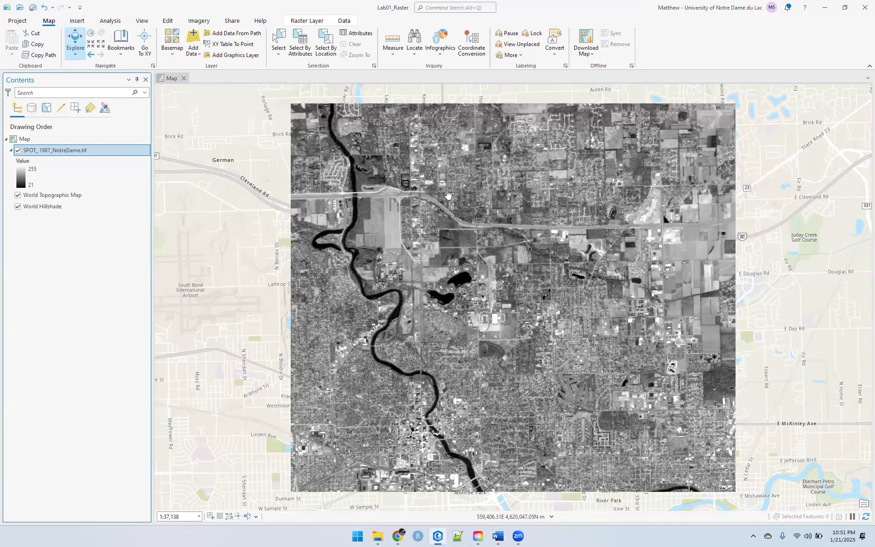
# Pan the map and zoom in and out around the SPOT image to inspect its coverage
pyautogui.moveTo(388, 201); pyautogui.dragTo(404, 213)
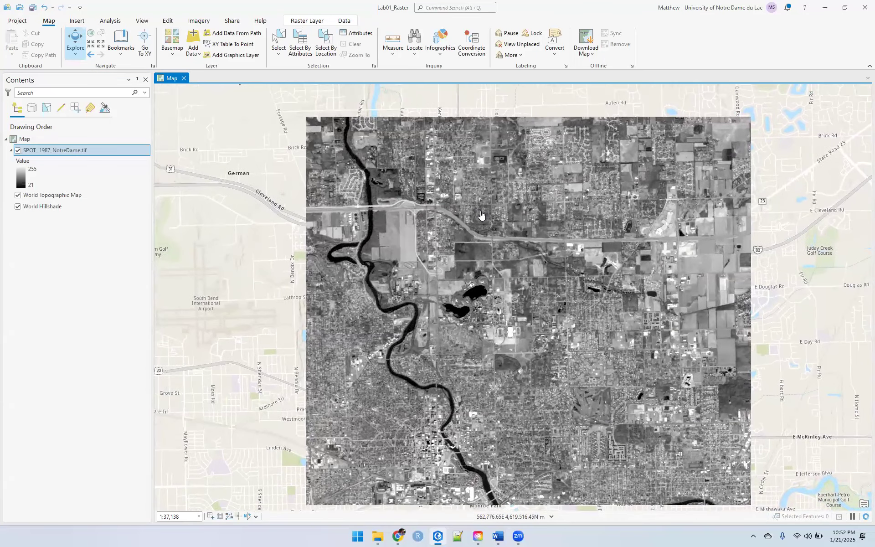
pyautogui.scroll(-2, 481, 214)
pyautogui.scroll(3, 481, 214)
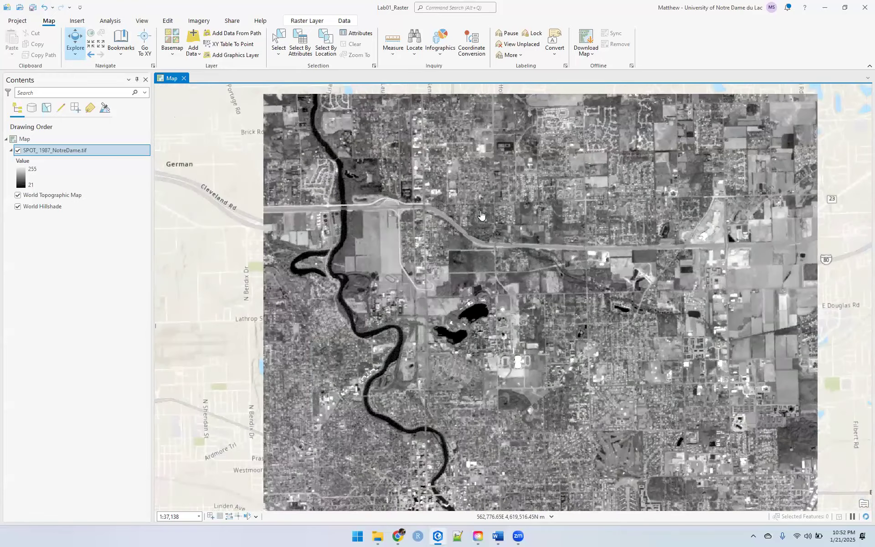
pyautogui.scroll(-2, 481, 214)
pyautogui.scroll(1, 483, 215)
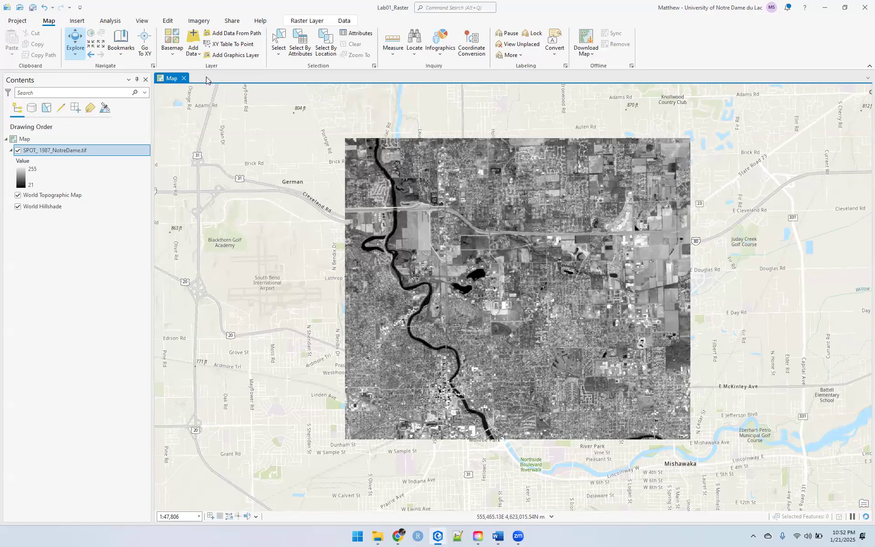
# View the map at full extent, return to the previous extent, and try the fixed zoom in and out
pyautogui.click(90, 37)
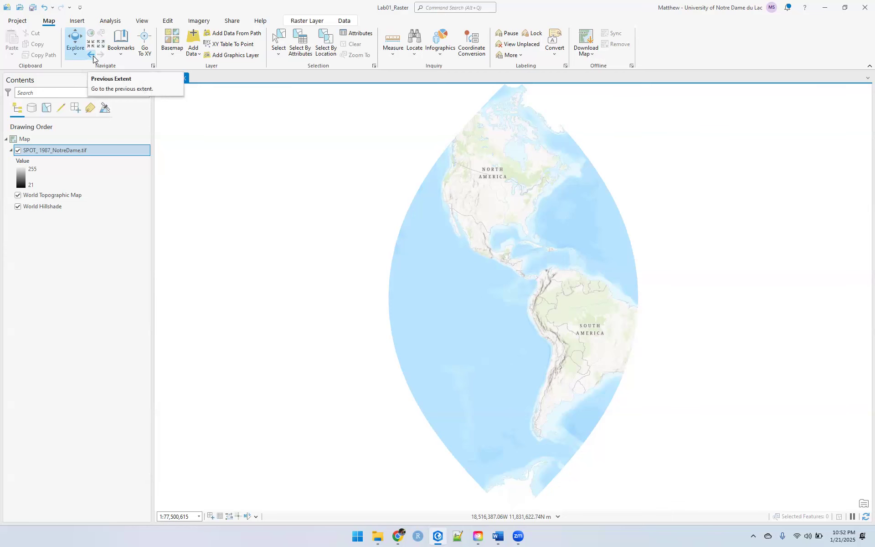
pyautogui.click(91, 56)
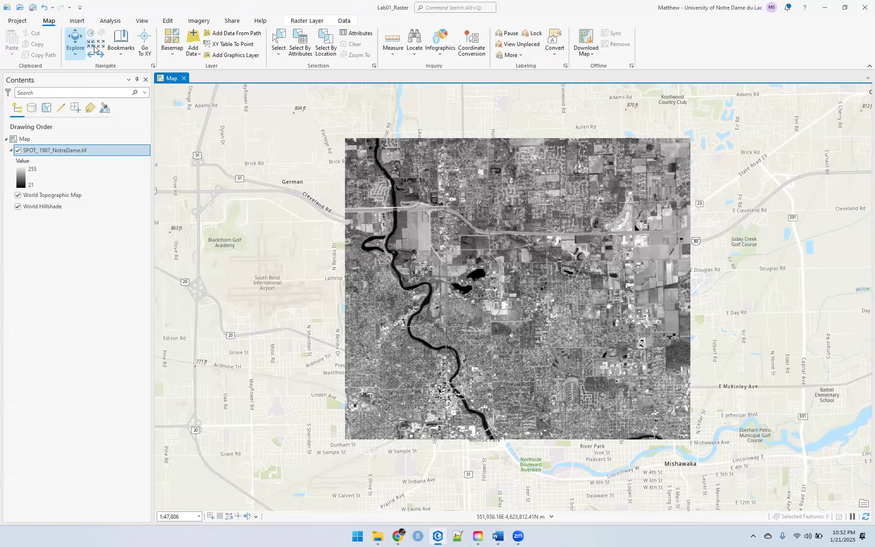
pyautogui.click(93, 46)
pyautogui.click(99, 45)
pyautogui.click(99, 46)
pyautogui.click(91, 45)
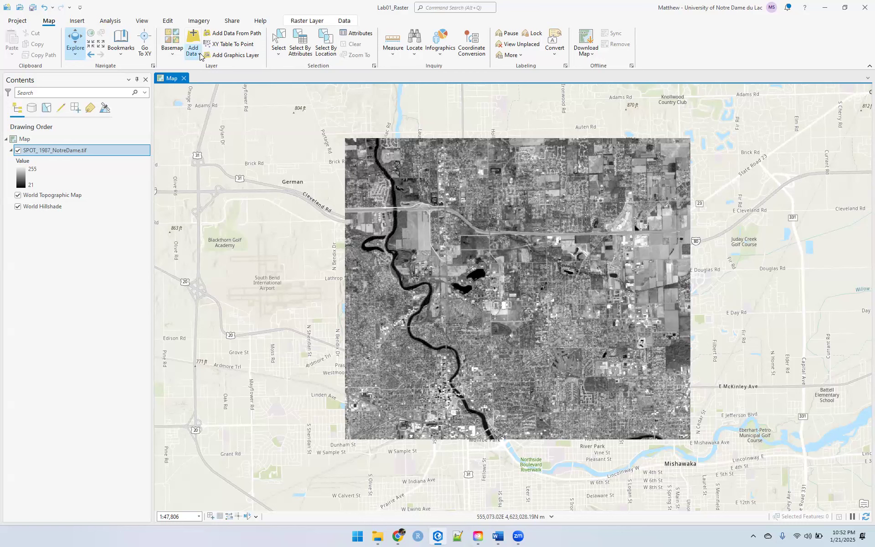
pyautogui.click(170, 50)
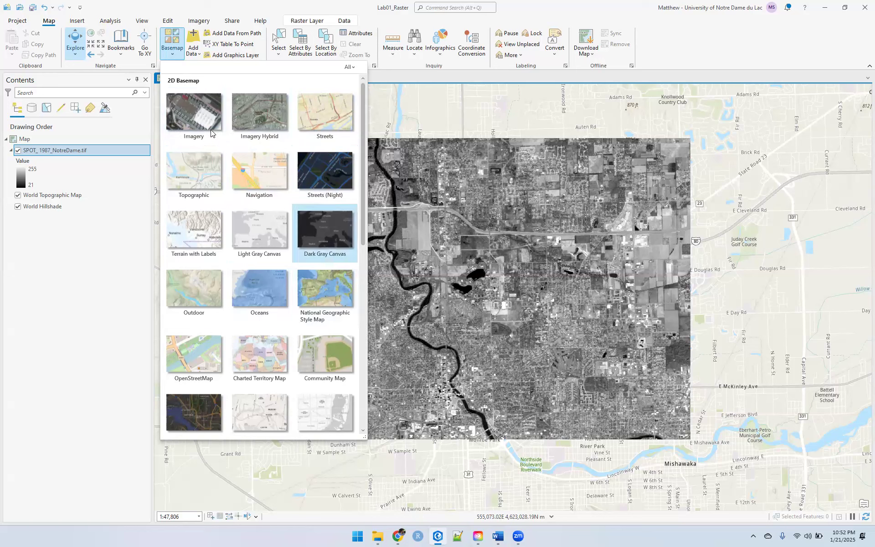
pyautogui.click(170, 50)
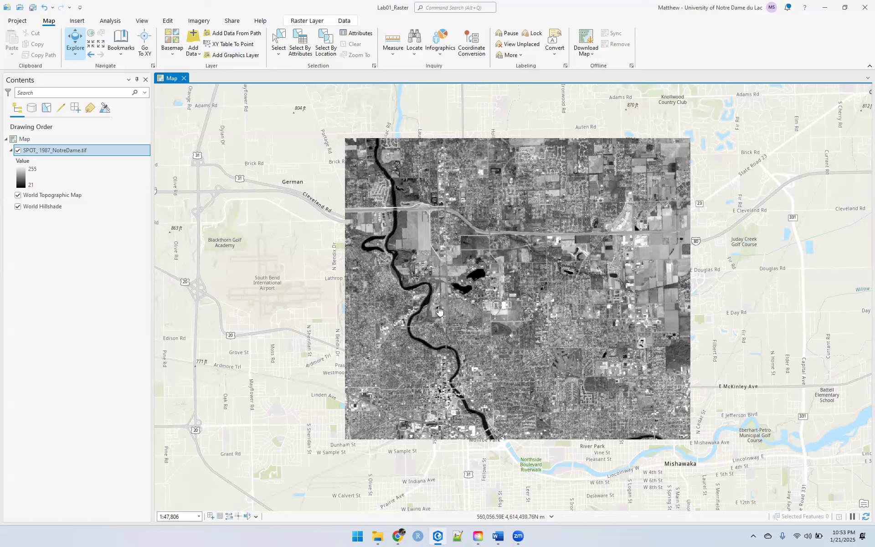
pyautogui.click(78, 21)
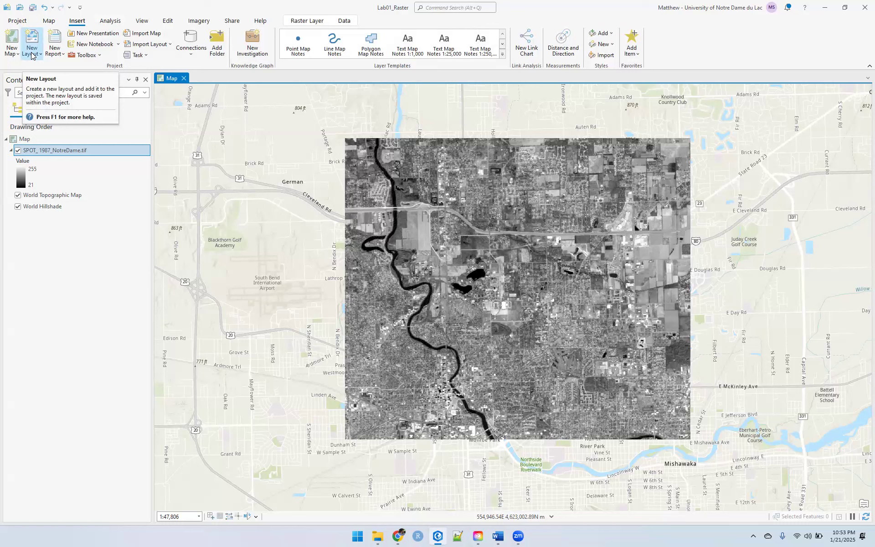
pyautogui.click(46, 23)
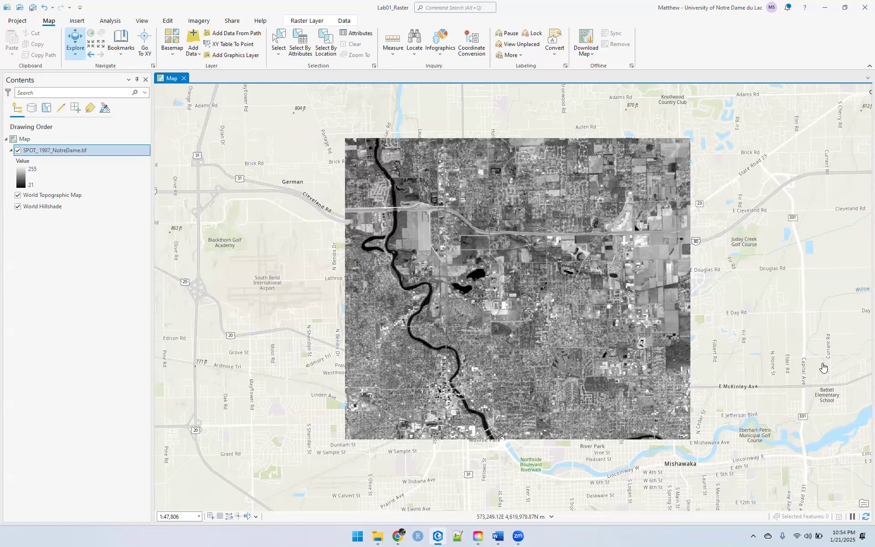
# Open the symbology settings of the SPOT_ 1987_NotreDame.tif layer and choose Stretch as the primary symbology
pyautogui.rightClick(54, 154)
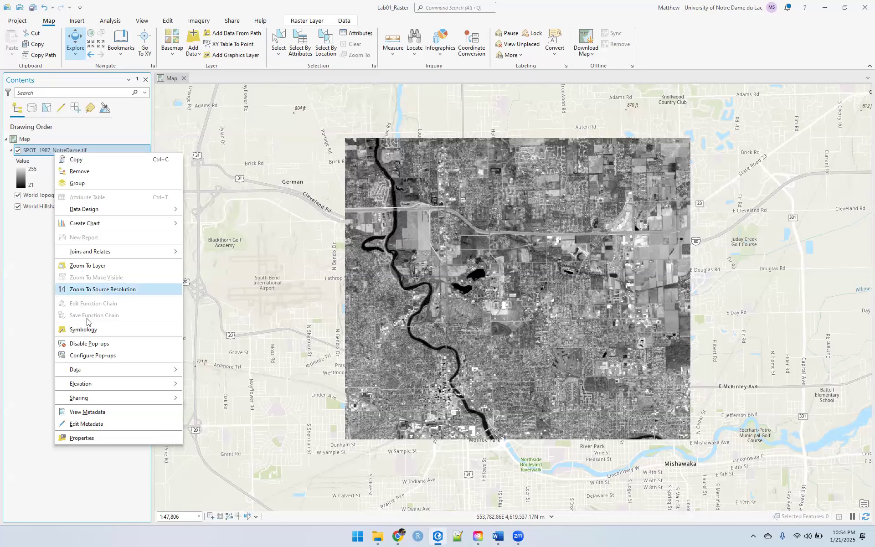
pyautogui.click(82, 333)
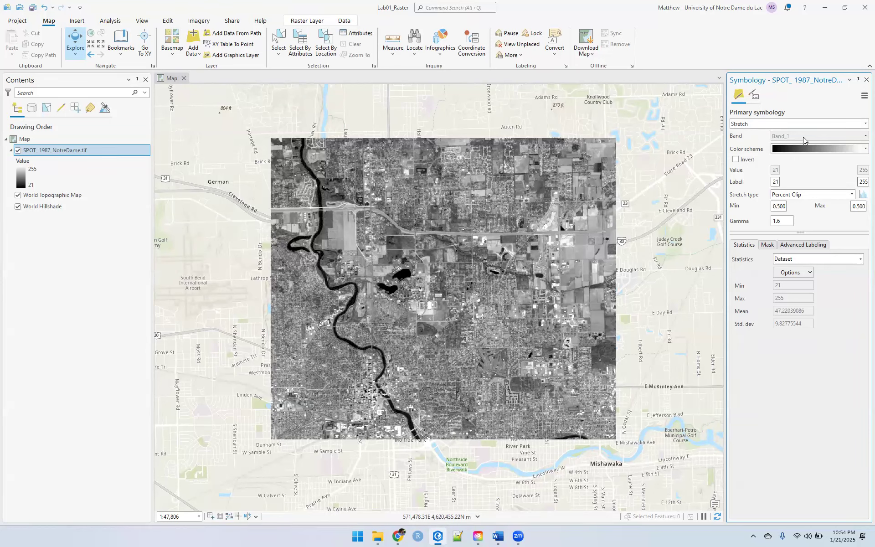
pyautogui.click(779, 125)
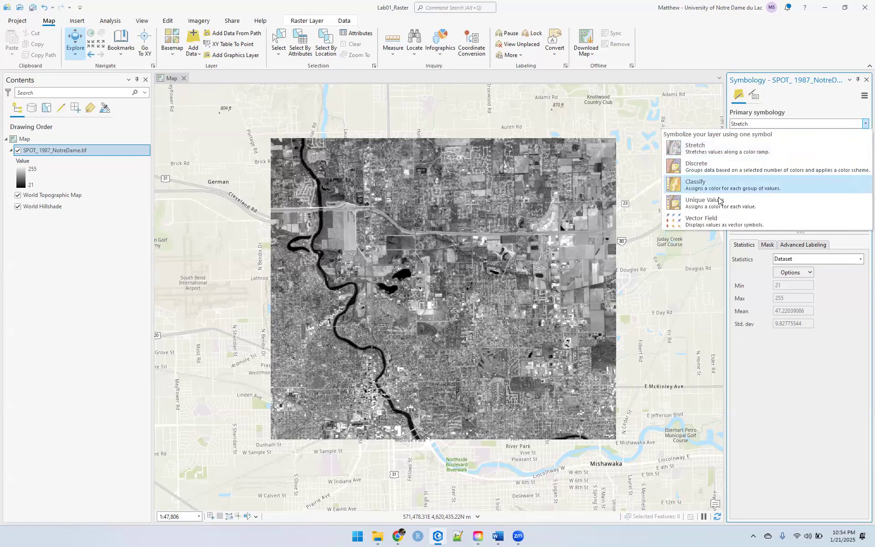
pyautogui.click(728, 152)
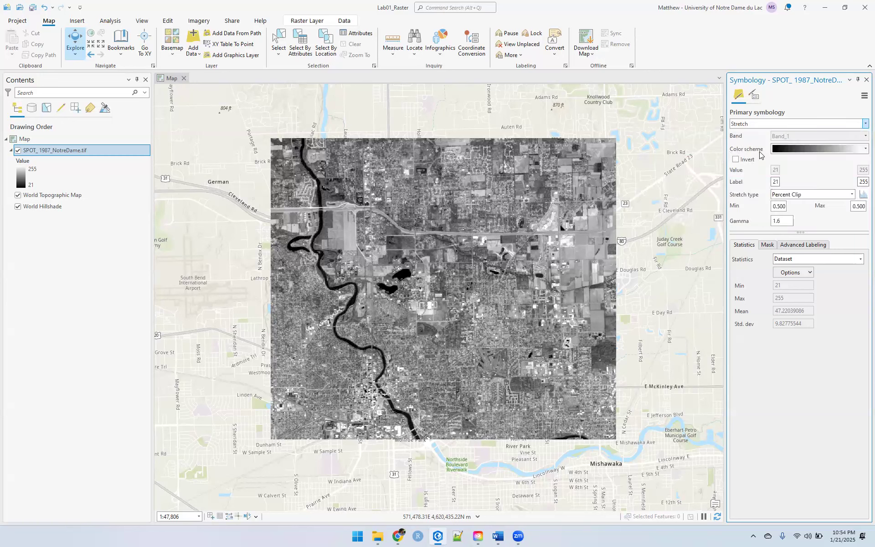
# Try the Minimum Maximum stretch type on the SPOT raster, and set it to Standard Deviation
pyautogui.click(851, 194)
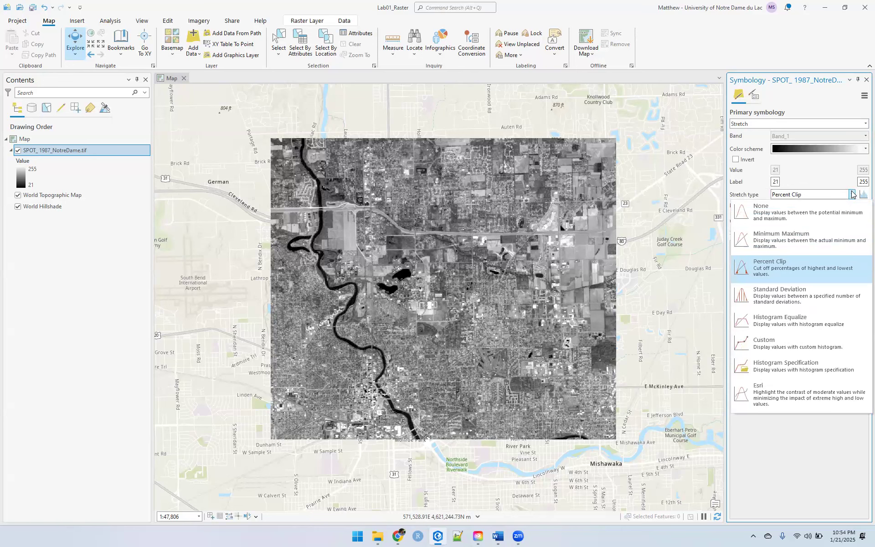
pyautogui.click(797, 234)
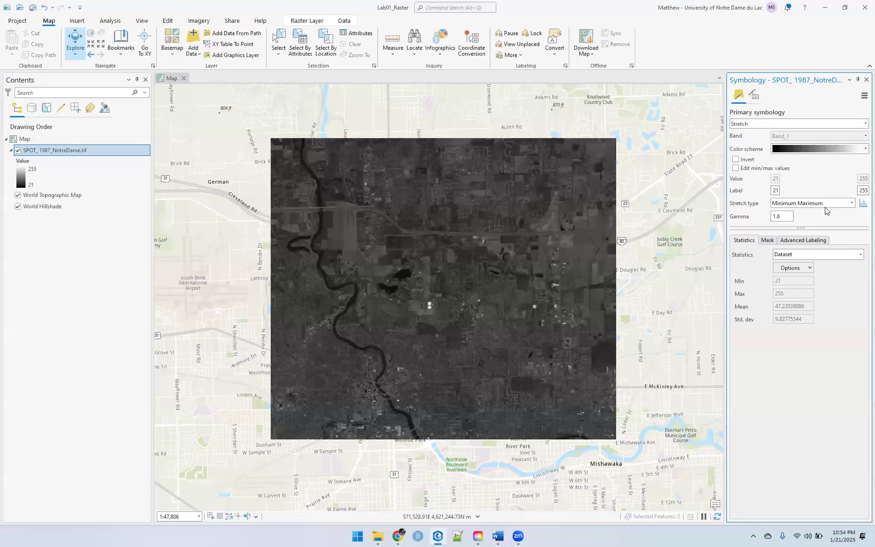
pyautogui.click(851, 204)
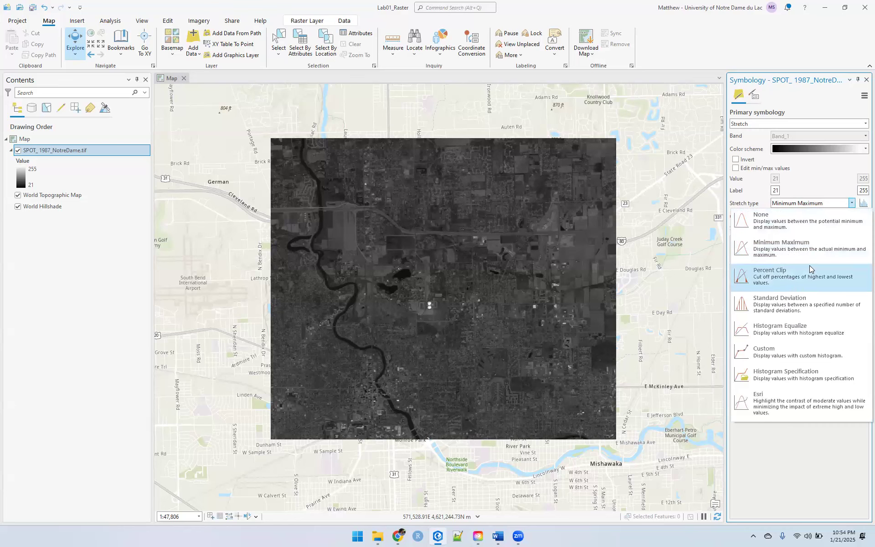
pyautogui.click(795, 299)
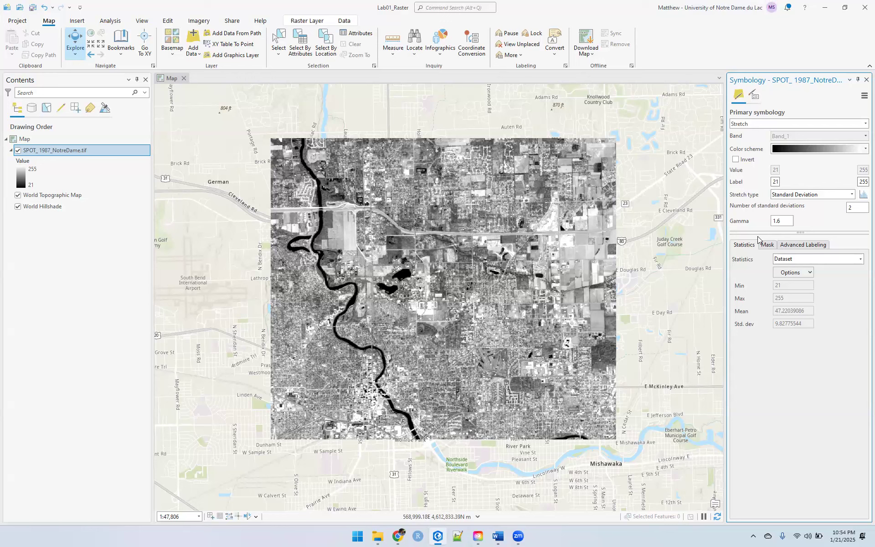
# Open the SPOT raster's stretch histogram and set its lower limit to 32 and upper limit to 256
pyautogui.click(862, 196)
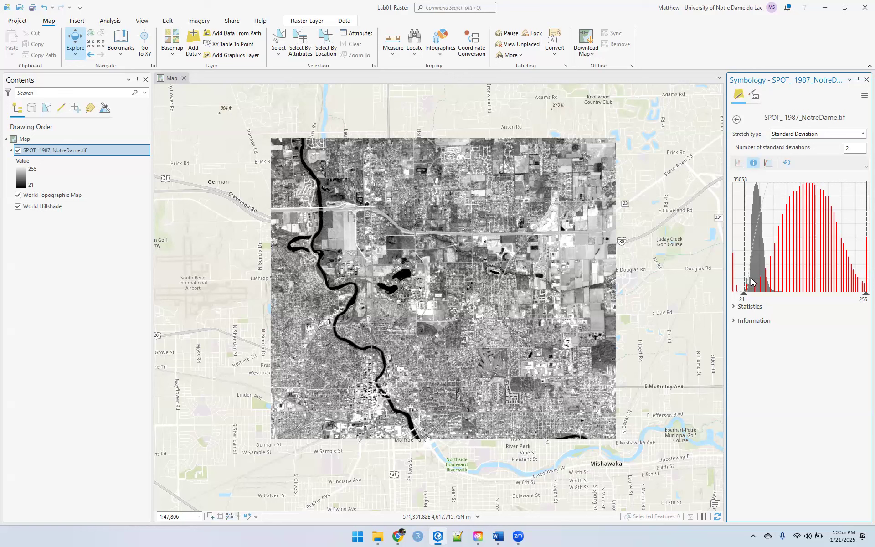
pyautogui.moveTo(743, 293); pyautogui.dragTo(749, 294)
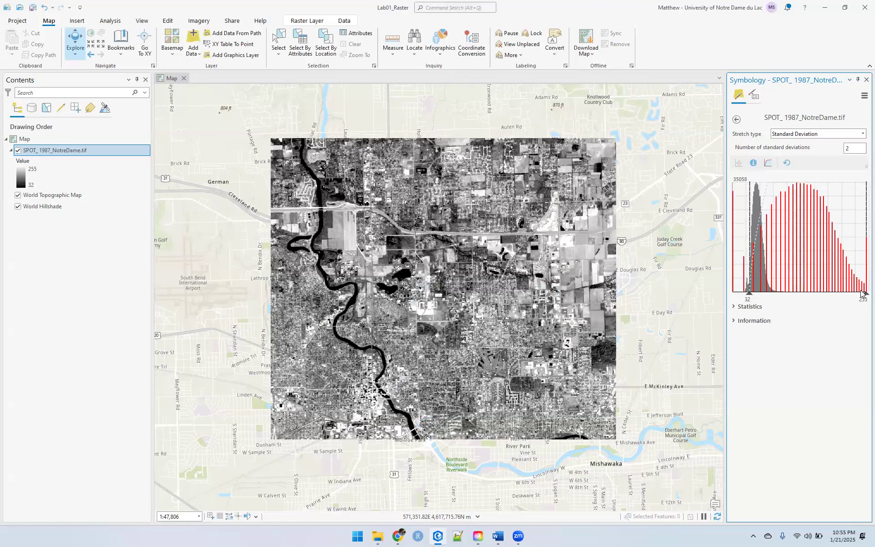
pyautogui.moveTo(864, 294)
pyautogui.mouseDown()
pyautogui.moveTo(817, 294)
pyautogui.moveTo(867, 294)
pyautogui.mouseUp()
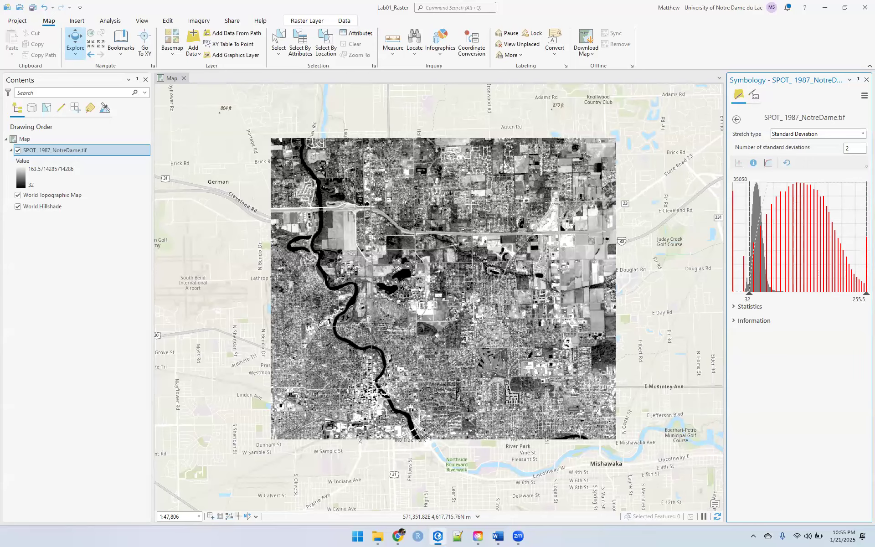
# Try the Histogram Equalize stretch type, restore Standard Deviation, and leave the histogram view
pyautogui.click(861, 136)
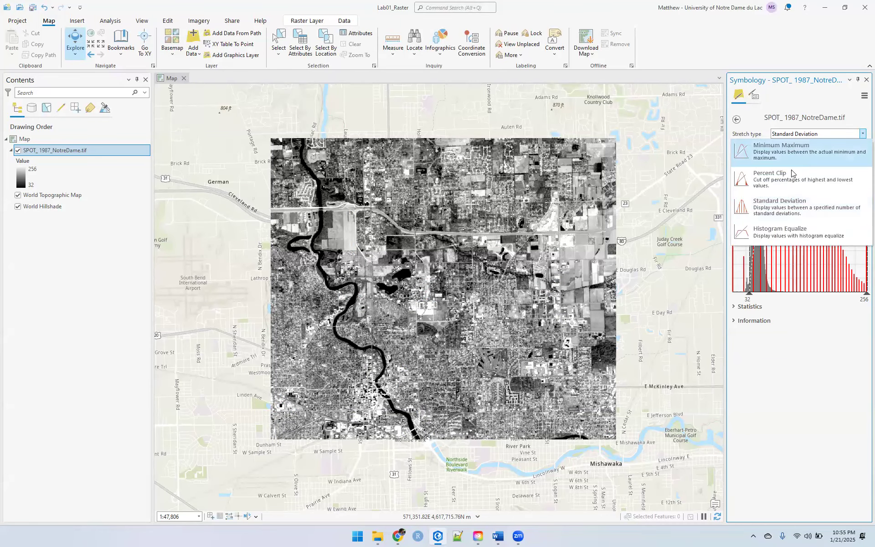
pyautogui.click(792, 230)
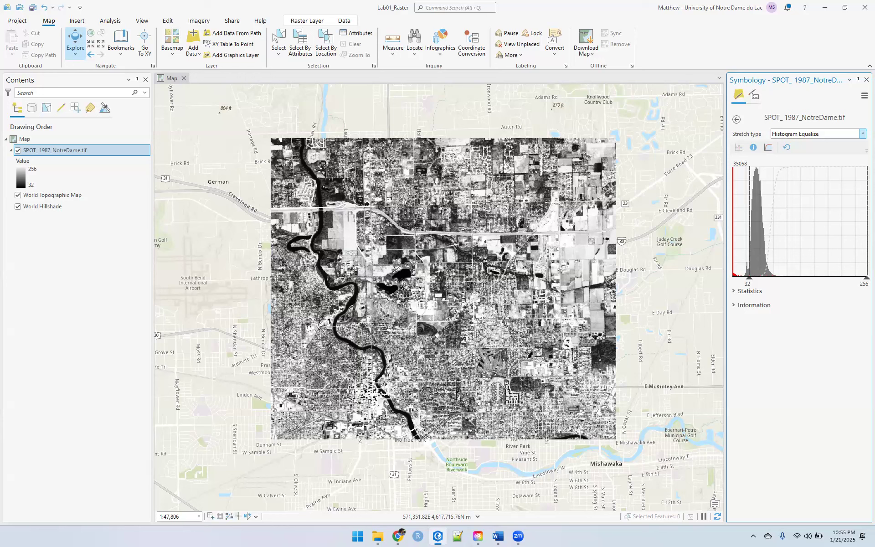
pyautogui.click(860, 135)
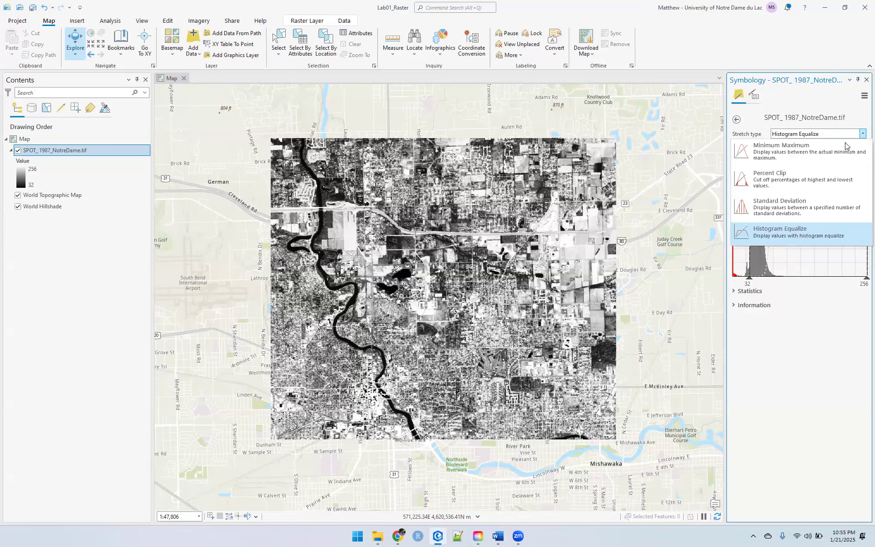
pyautogui.click(794, 205)
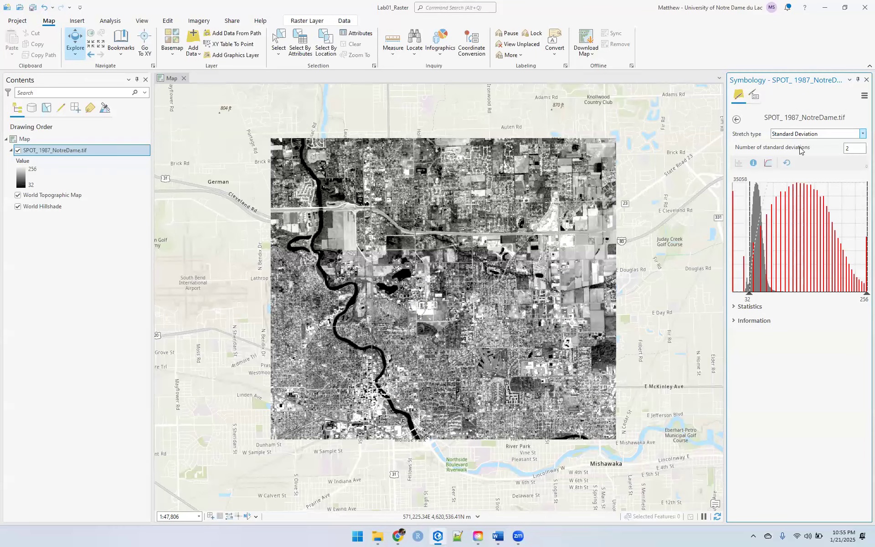
pyautogui.click(736, 119)
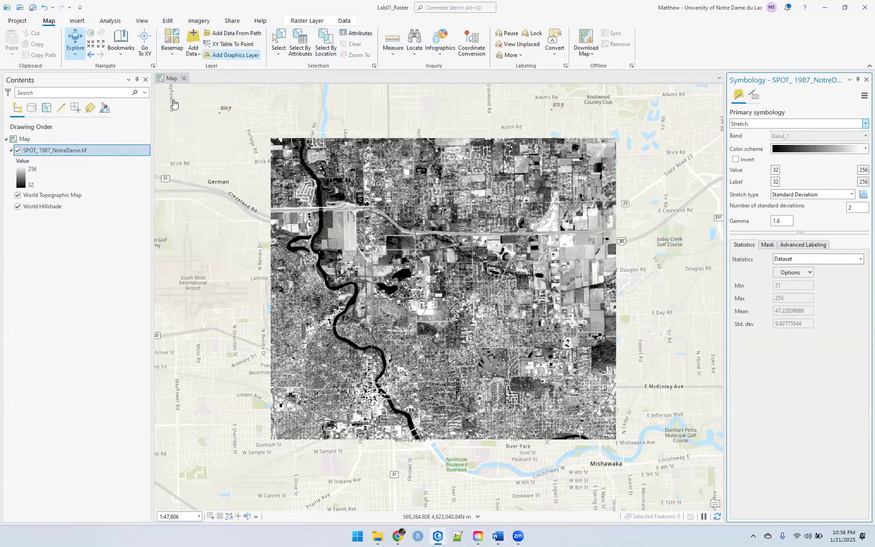
# Select the SPOT raster layer again and show the stretch types available among its raster rendering options
pyautogui.click(39, 195)
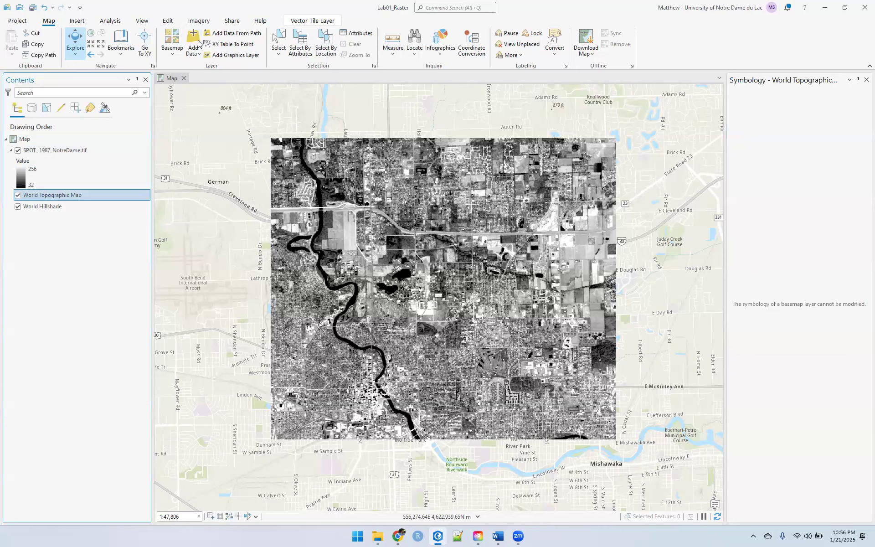
pyautogui.click(46, 150)
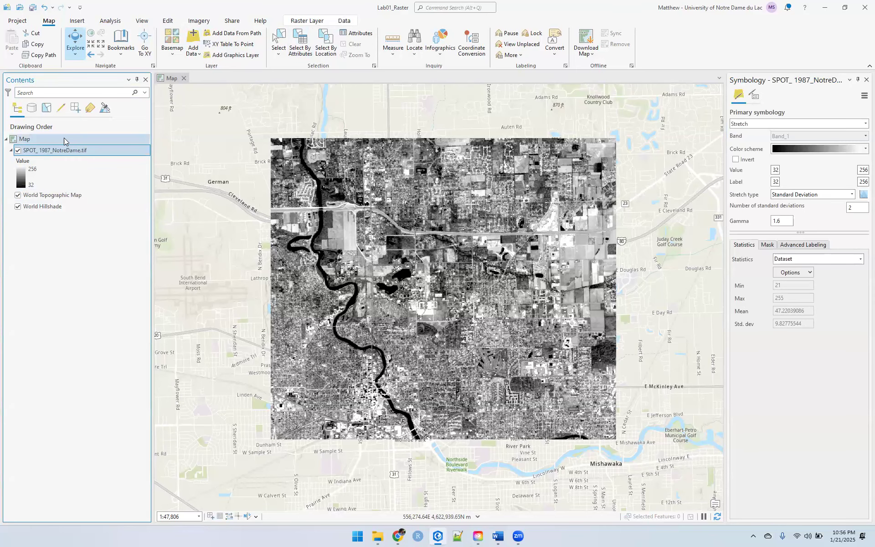
pyautogui.click(305, 22)
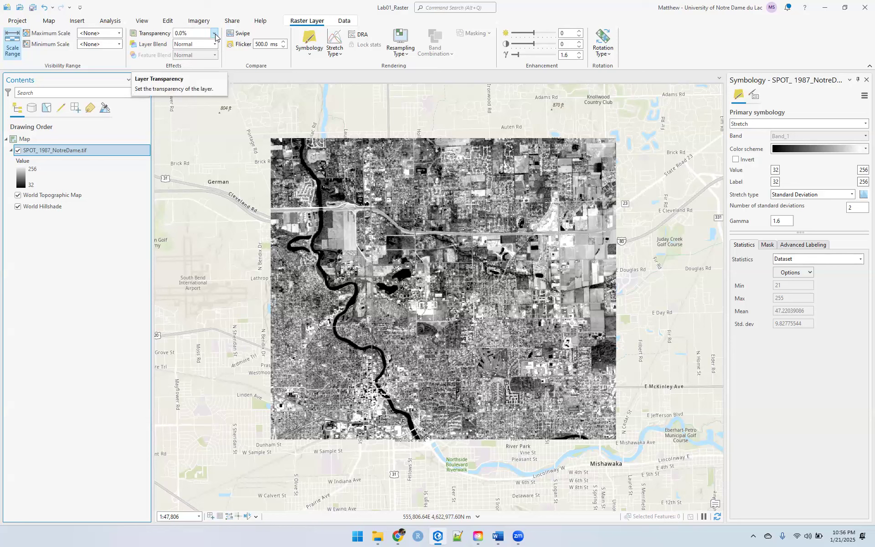
pyautogui.click(339, 51)
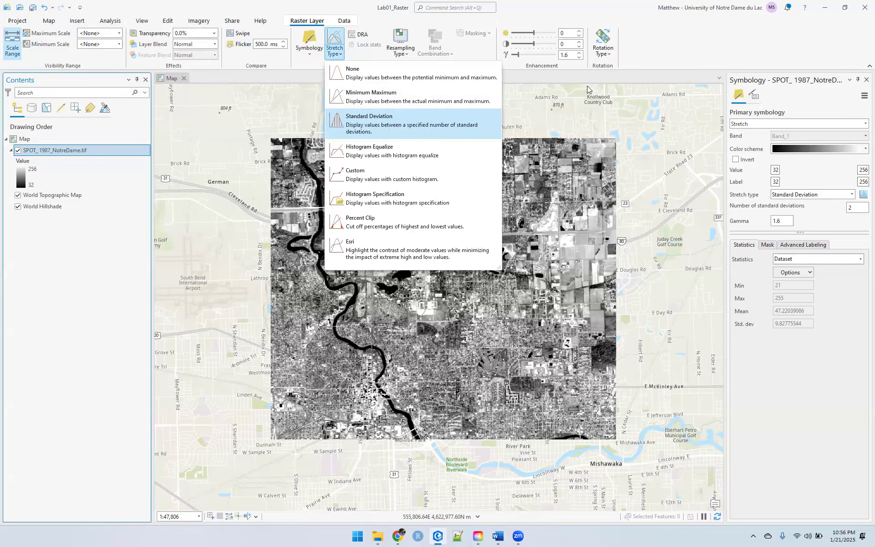
# Open the system raster functions, look through their categories and expand the Appearance group
pyautogui.click(197, 21)
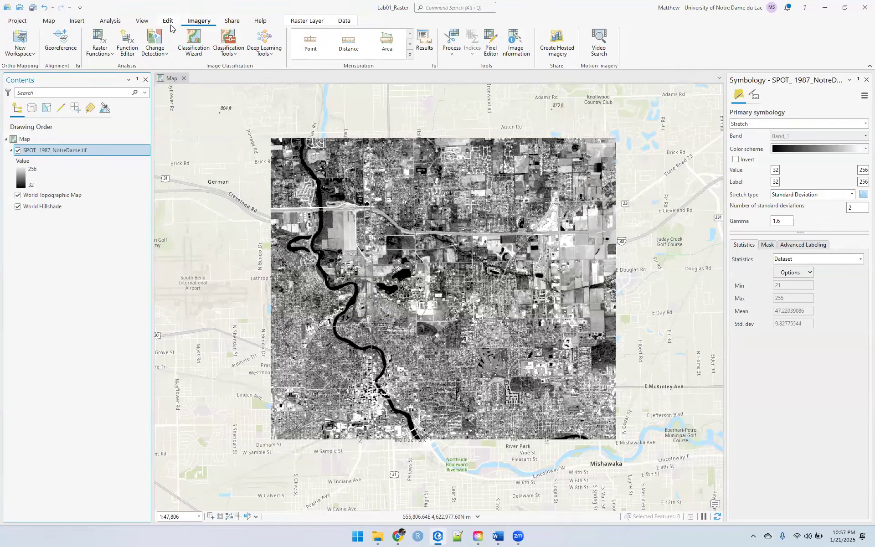
pyautogui.click(104, 54)
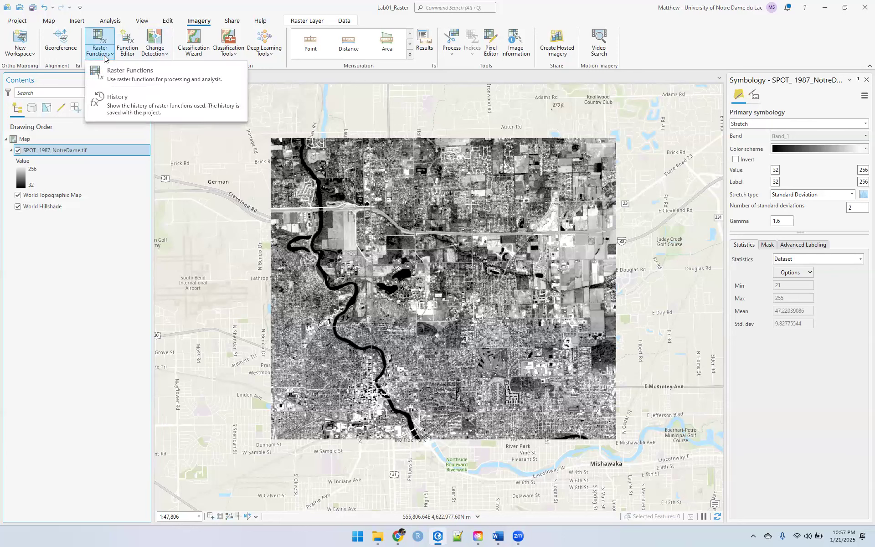
pyautogui.click(170, 71)
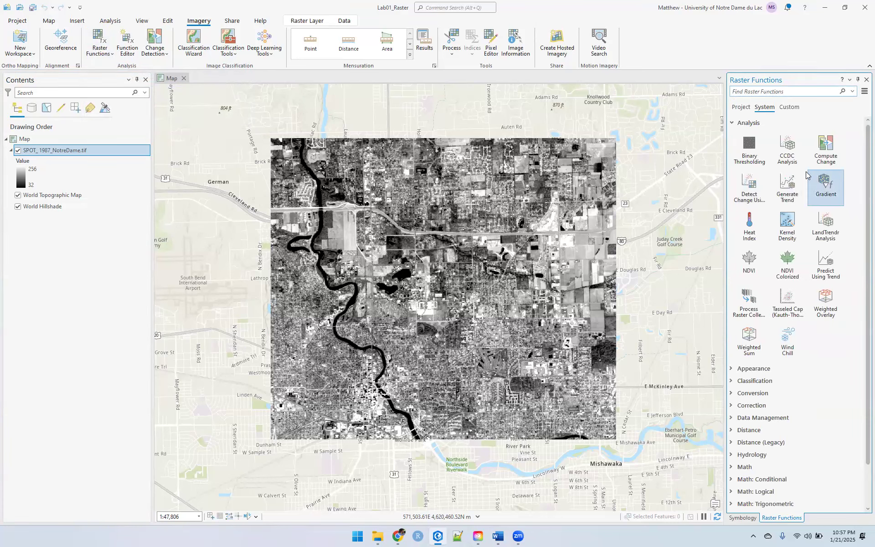
pyautogui.scroll(-1, 819, 429)
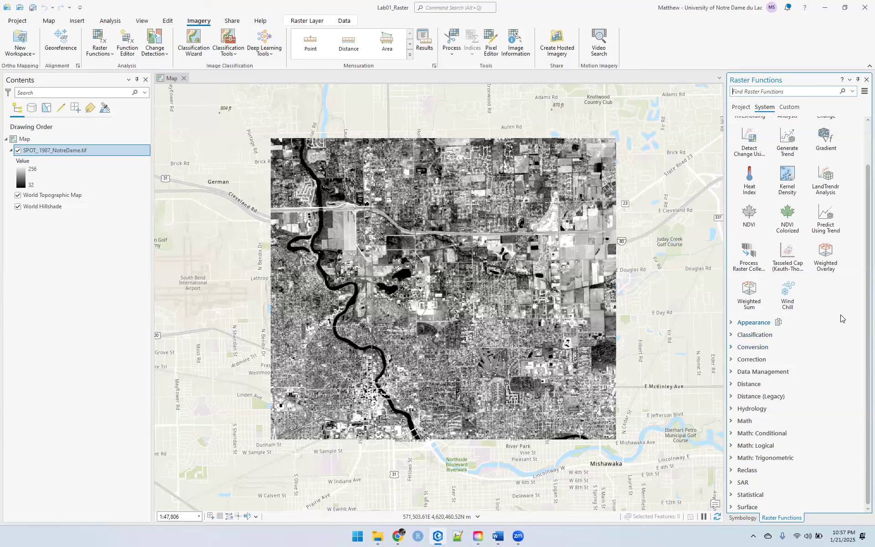
pyautogui.scroll(2, 848, 240)
pyautogui.scroll(-2, 848, 238)
pyautogui.click(731, 323)
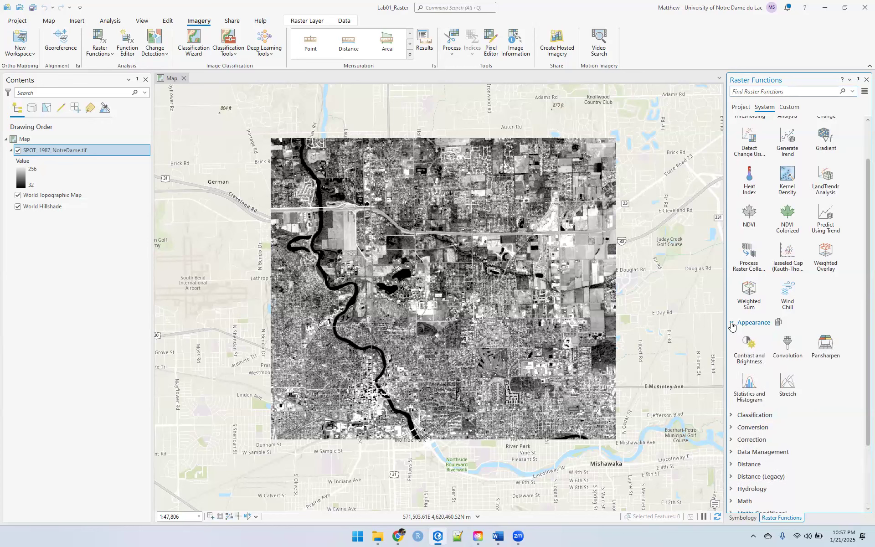
# Try to create a new layer with the Convolution function, using the Sharpen type and no specified input raster
pyautogui.click(790, 349)
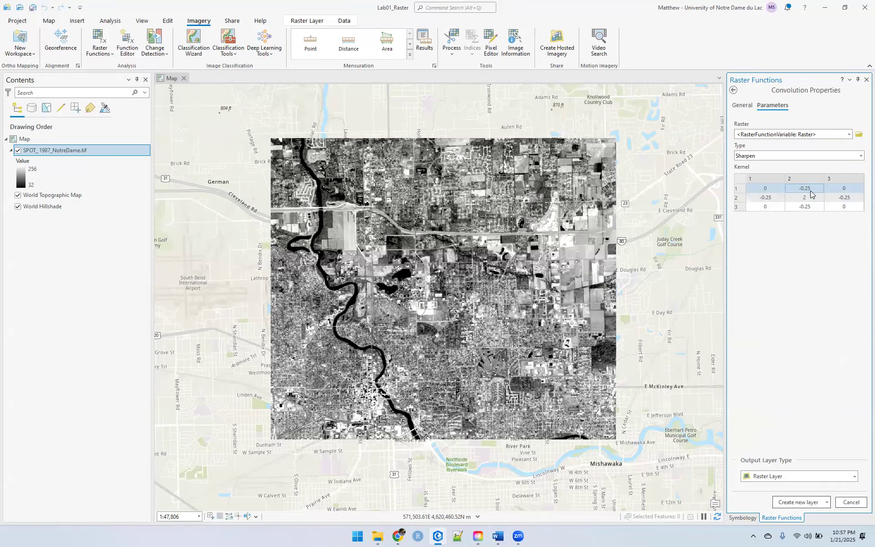
pyautogui.click(843, 206)
pyautogui.click(861, 156)
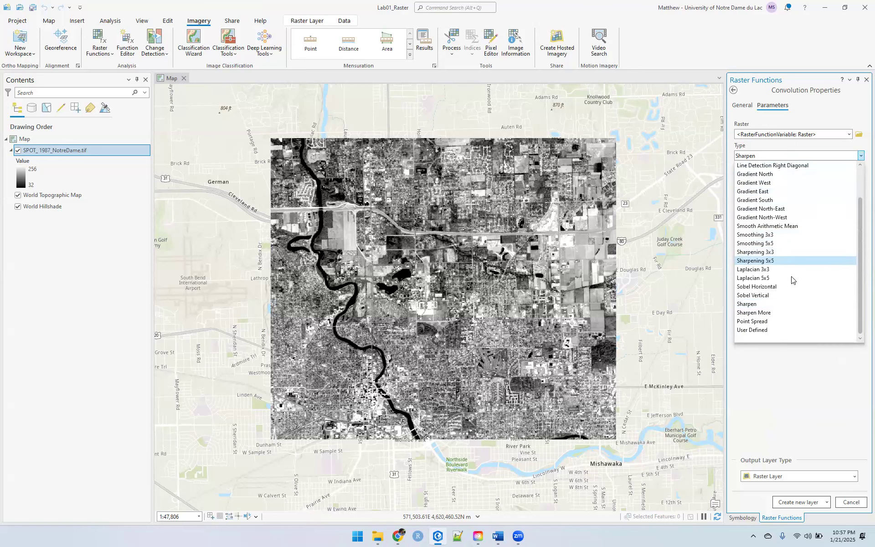
pyautogui.click(784, 304)
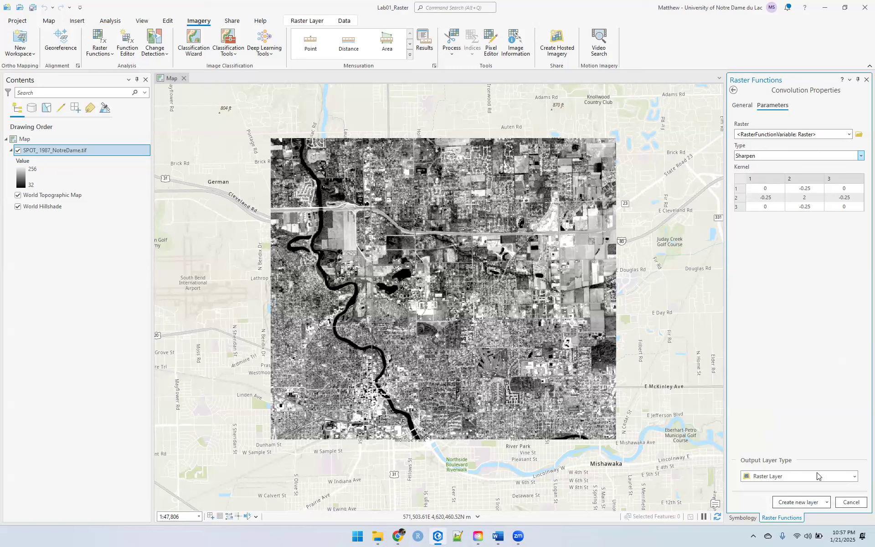
pyautogui.click(806, 503)
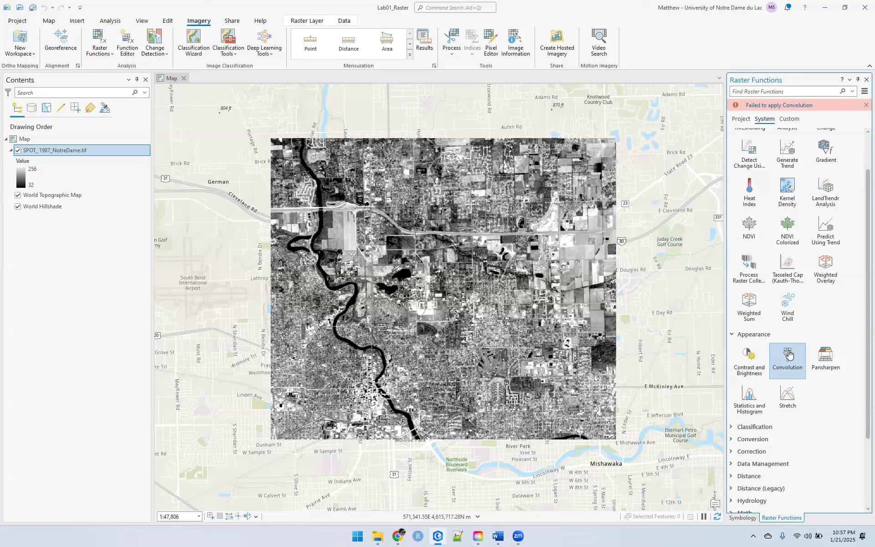
# Apply the Convolution function with the Sharpen type to SPOT_ 1987_NotreDame.tif, creating a new raster layer
pyautogui.click(788, 355)
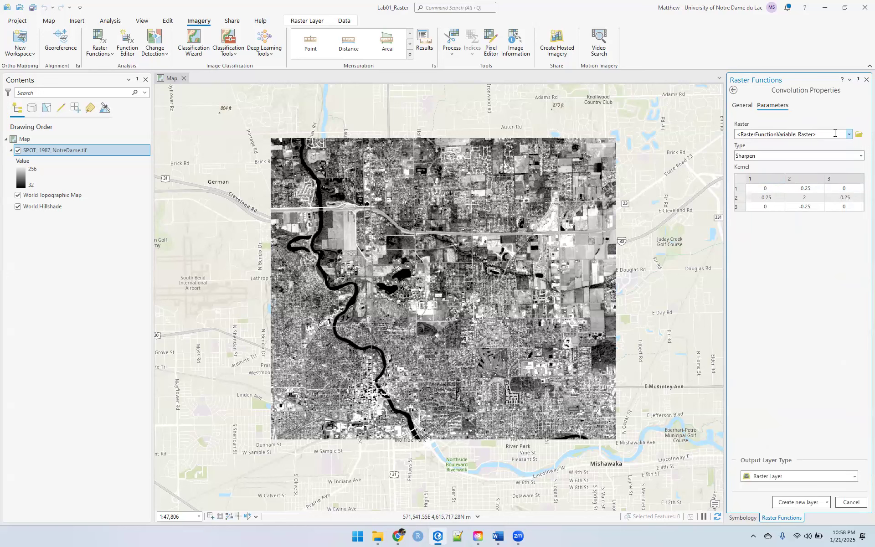
pyautogui.click(850, 136)
pyautogui.click(849, 135)
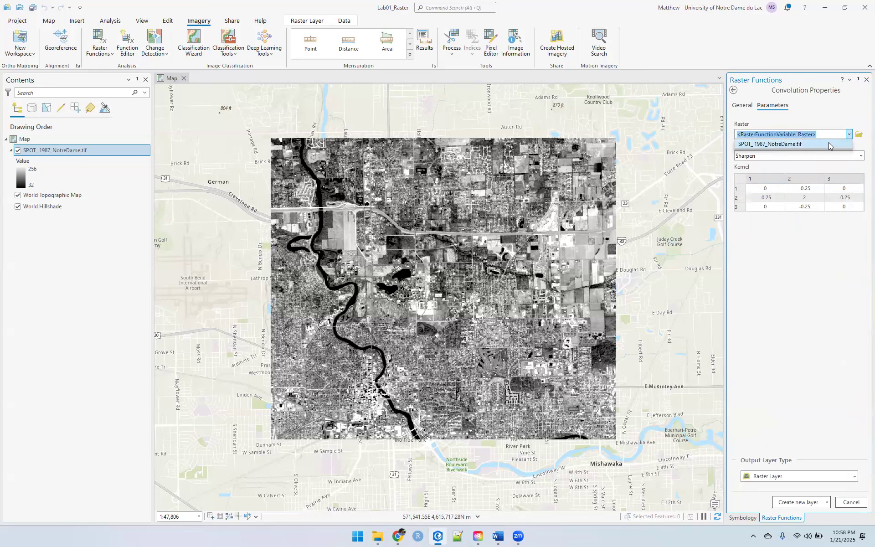
pyautogui.click(771, 143)
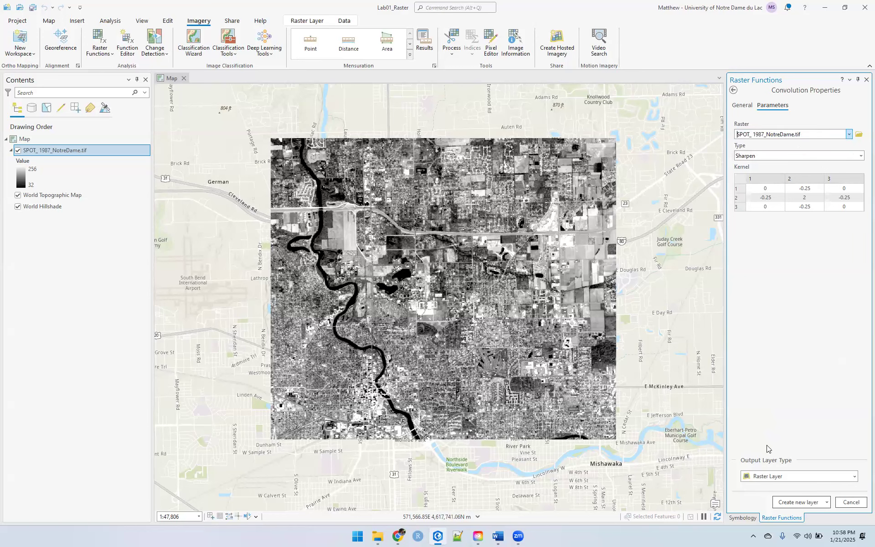
pyautogui.click(795, 503)
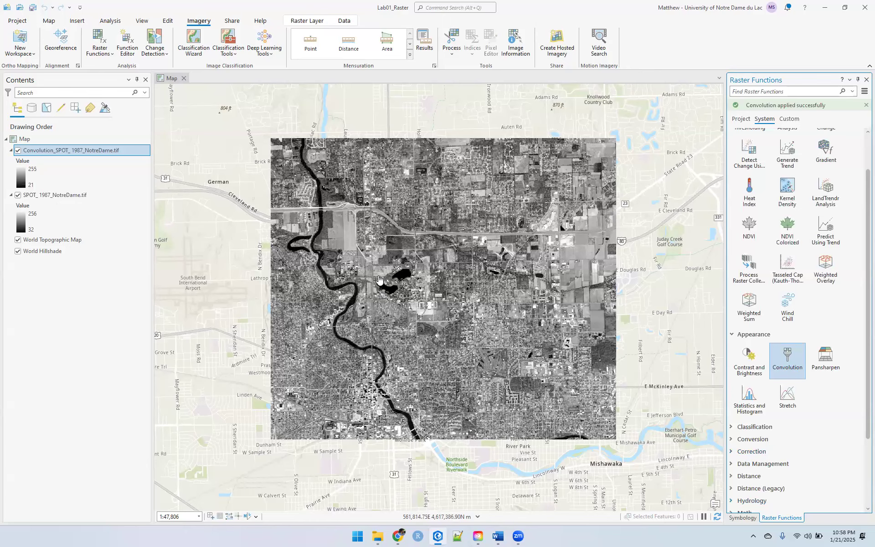
# Compare the sharpened layer with the original SPOT raster up close by switching the sharpened layer's visibility off and on
pyautogui.scroll(1, 419, 256)
pyautogui.scroll(2, 419, 256)
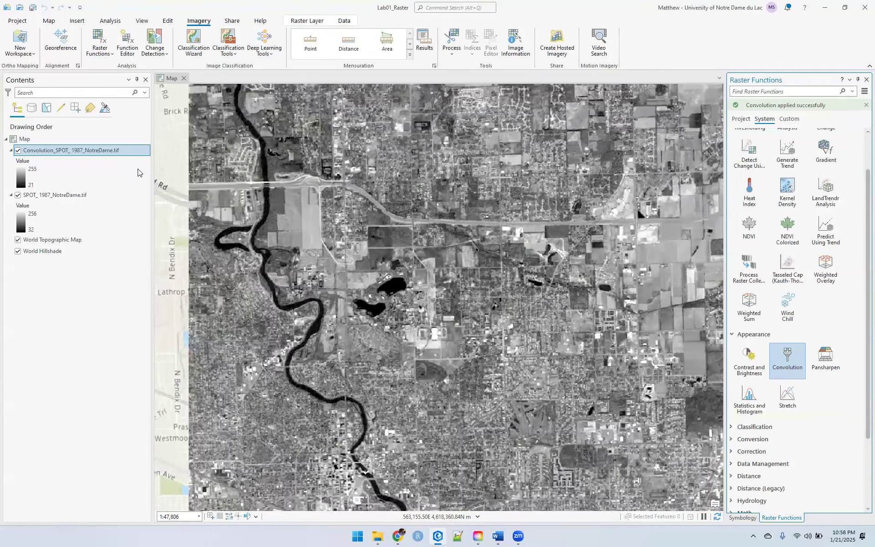
pyautogui.click(17, 150)
pyautogui.click(18, 151)
pyautogui.click(17, 150)
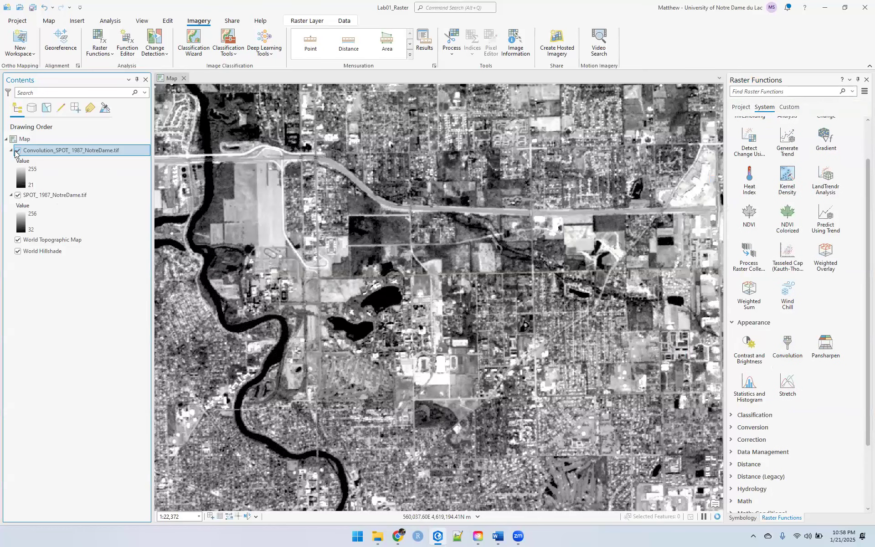
pyautogui.click(17, 151)
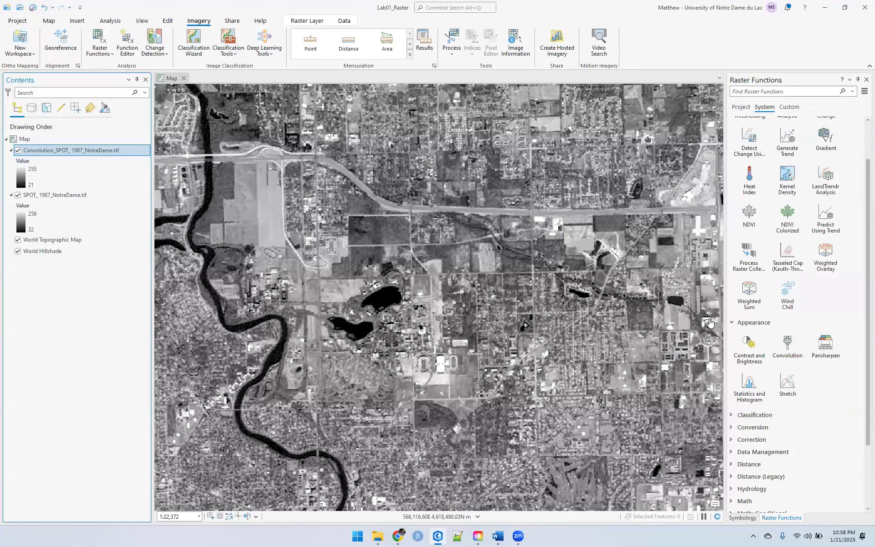
# Apply the Convolution function with the Smoothing 5x5 type to SPOT_ 1987_NotreDame.tif, creating another raster layer
pyautogui.click(790, 348)
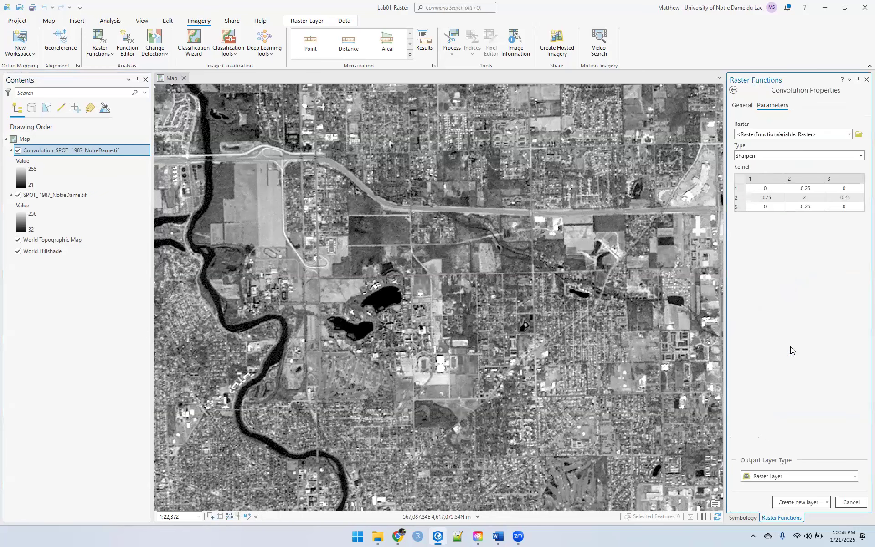
pyautogui.click(850, 134)
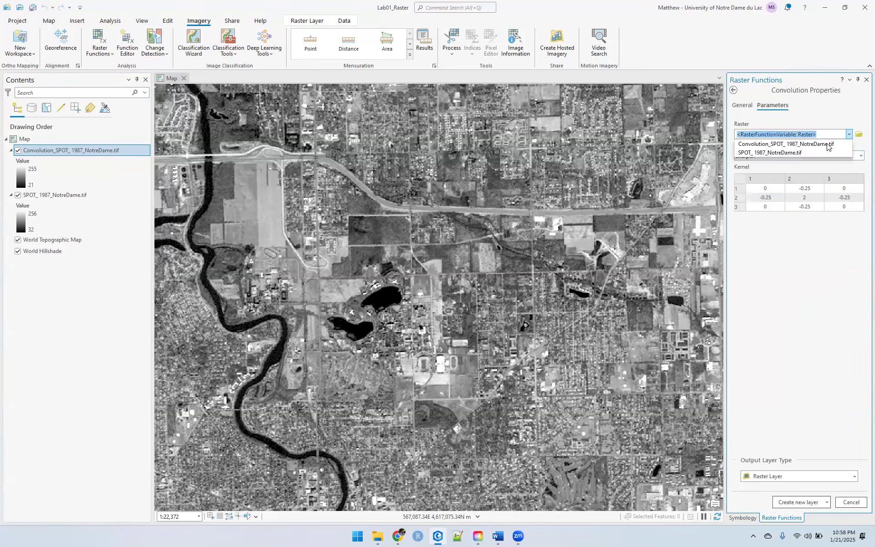
pyautogui.click(793, 153)
pyautogui.click(860, 156)
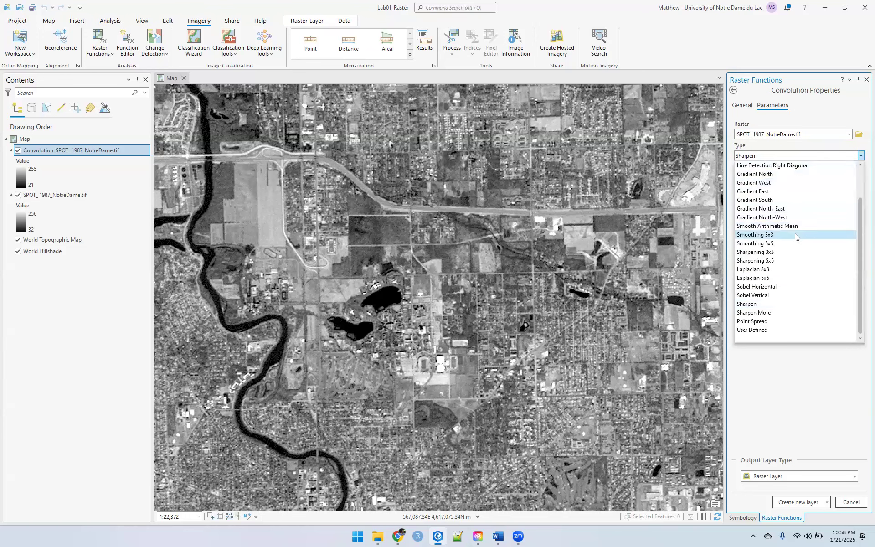
pyautogui.click(788, 244)
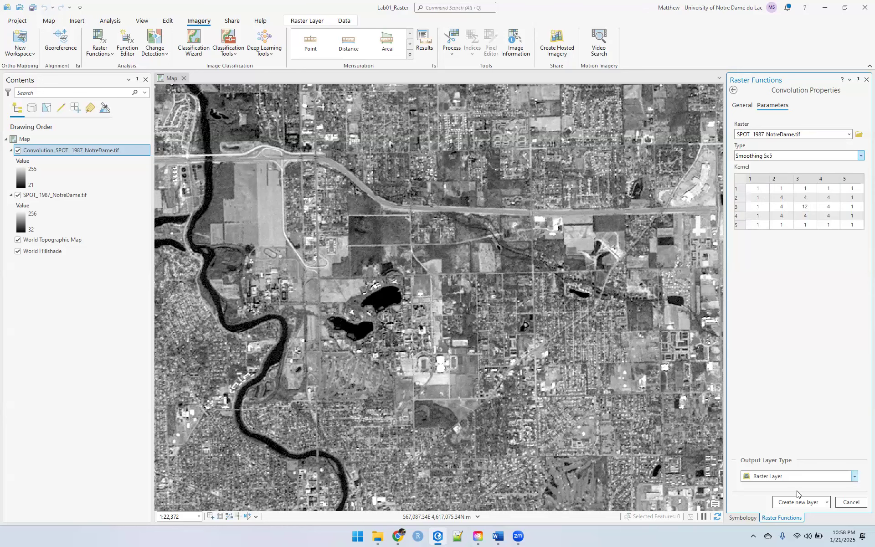
pyautogui.click(796, 503)
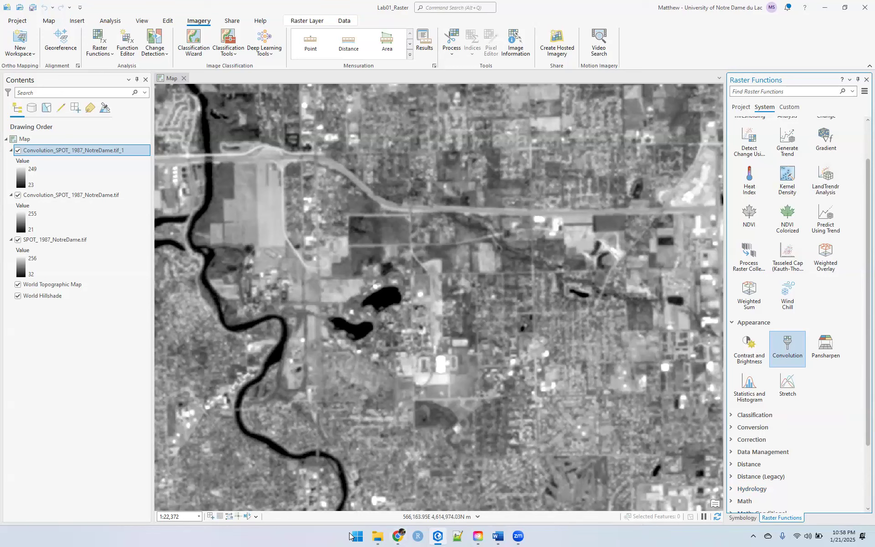
# Show the Convolution function's options for creating or saving its output, and hide both convolution layers on the map
pyautogui.click(789, 350)
pyautogui.click(826, 501)
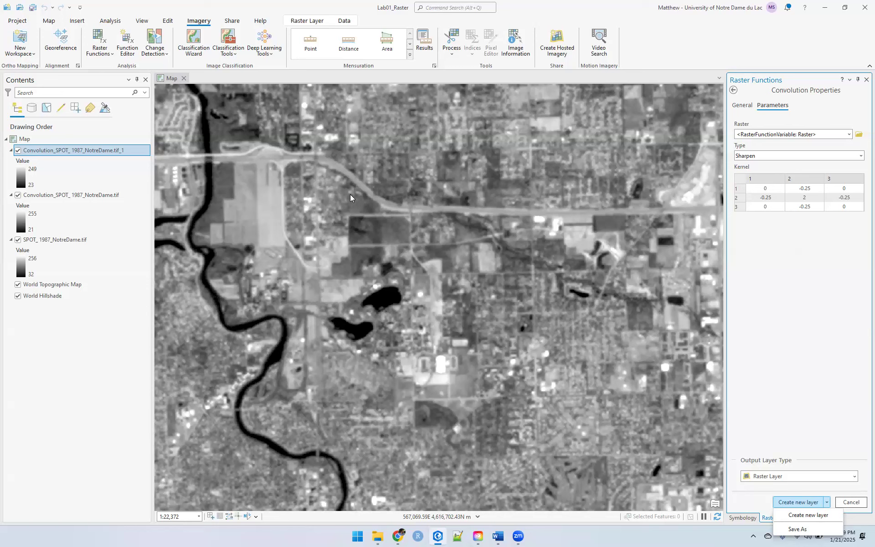
pyautogui.click(17, 151)
pyautogui.click(17, 195)
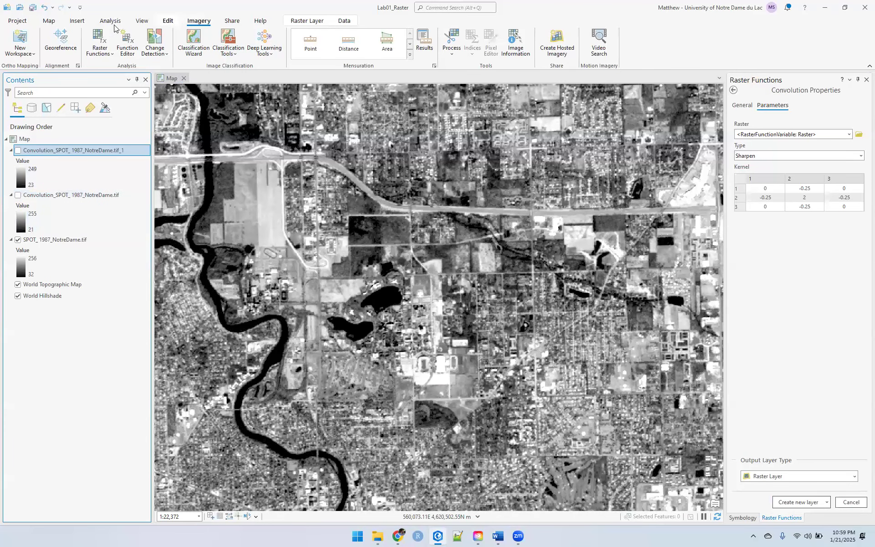
# Look at the individual bands inside Landsat_TM_2007_NotreDame.tif, and add the whole multiband raster to the map
pyautogui.click(46, 24)
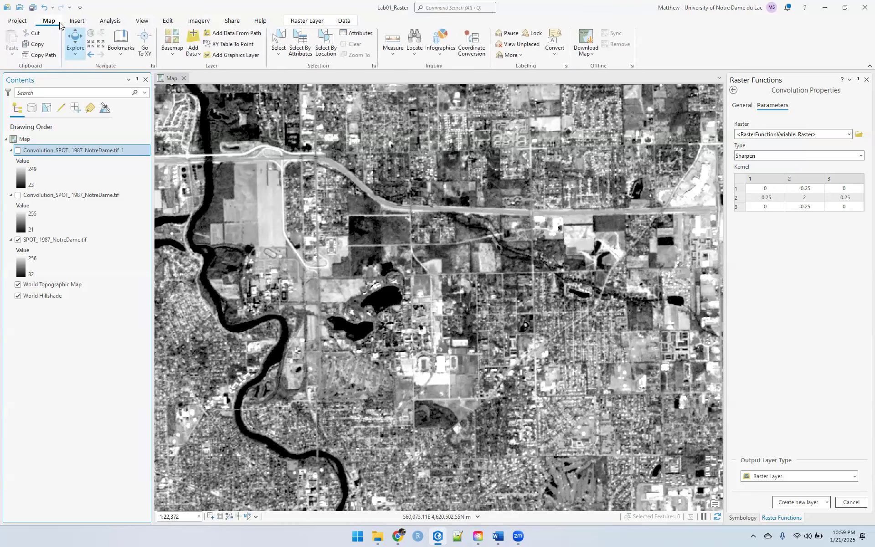
pyautogui.click(199, 40)
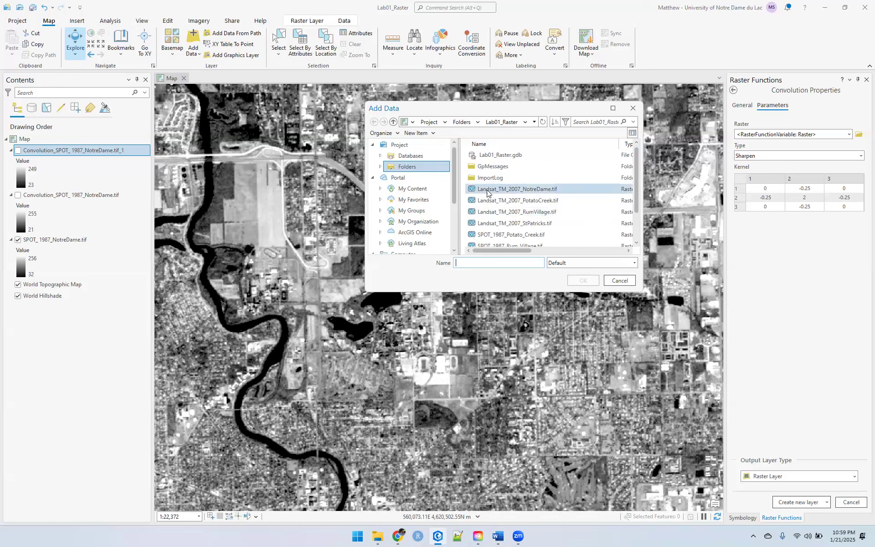
pyautogui.click(521, 191)
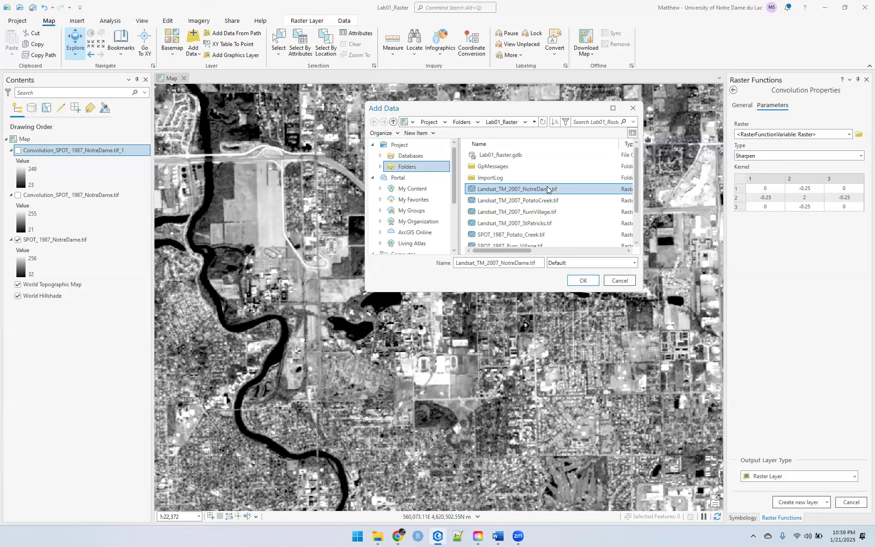
pyautogui.doubleClick(530, 191)
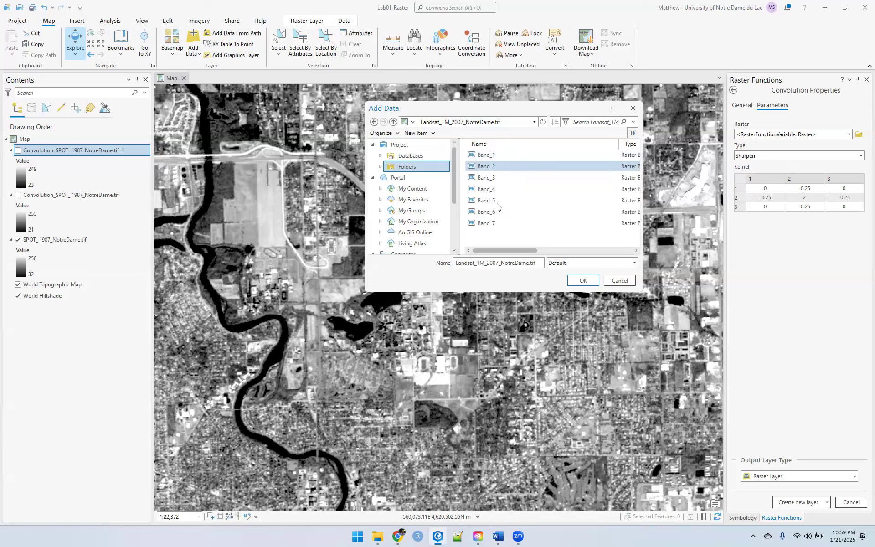
pyautogui.click(393, 123)
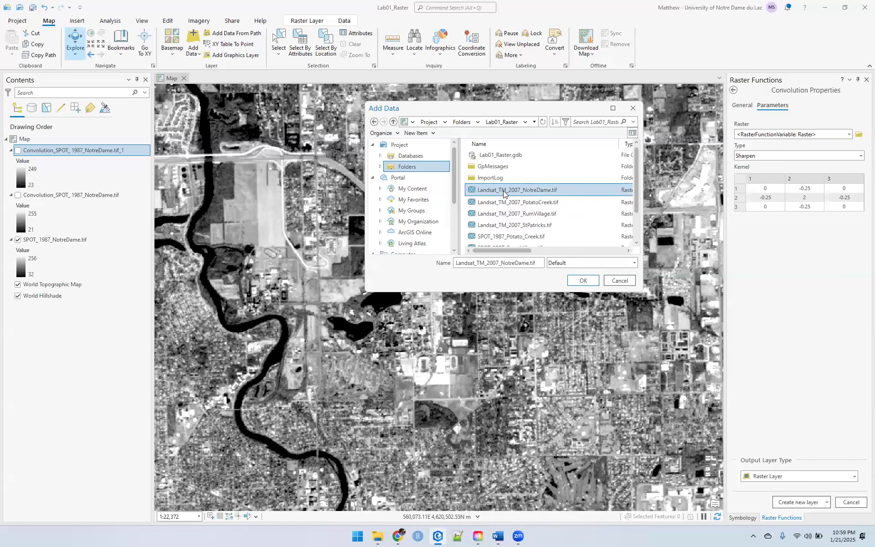
pyautogui.click(584, 281)
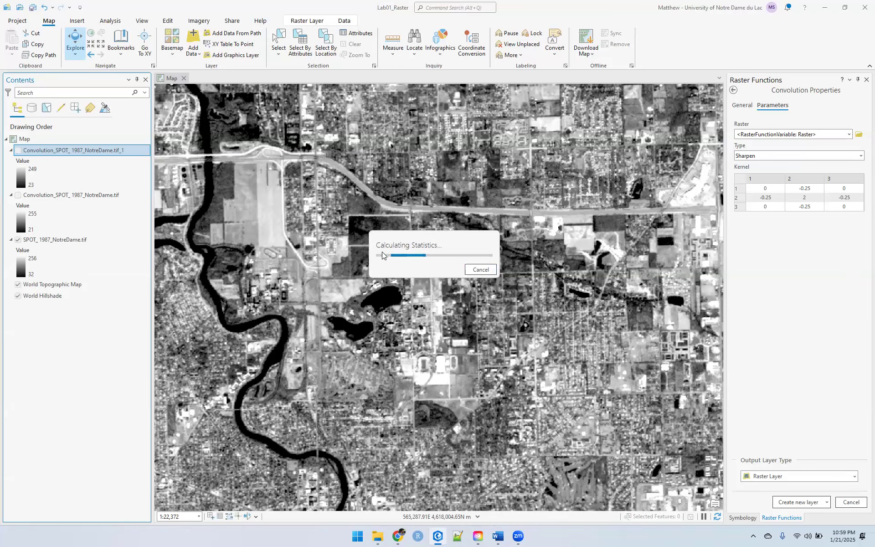
pyautogui.scroll(-4, 321, 193)
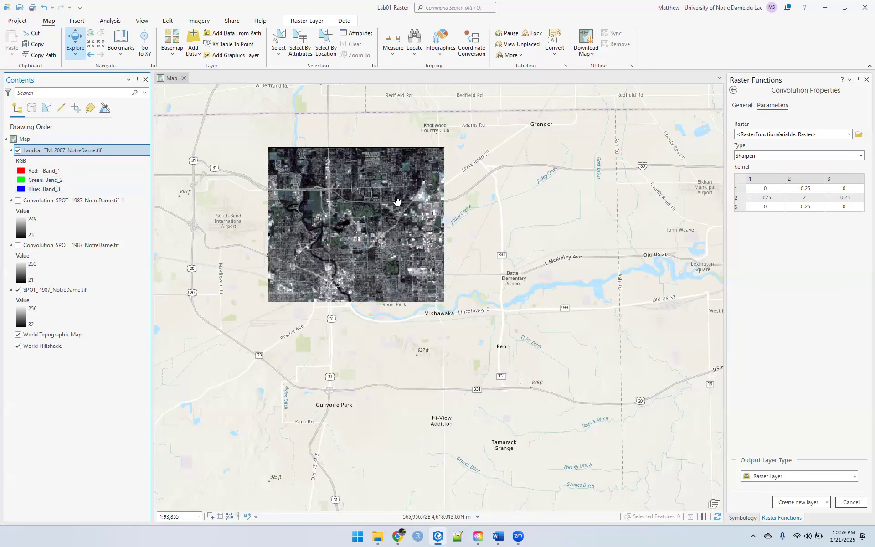
pyautogui.scroll(2, 396, 199)
pyautogui.scroll(4, 396, 200)
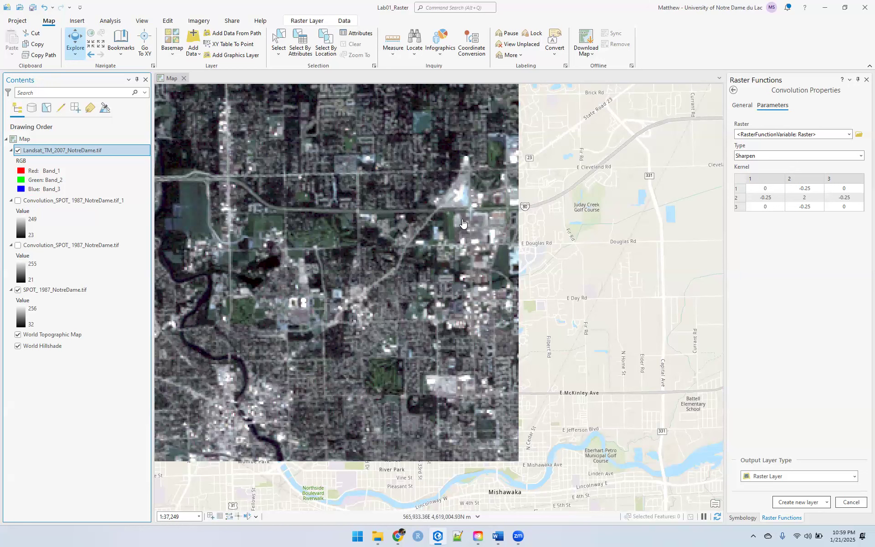
# Show the symbology settings of Landsat_TM_2007_NotreDame.tif and apply the Color Infrared band combination to the layer
pyautogui.doubleClick(53, 152)
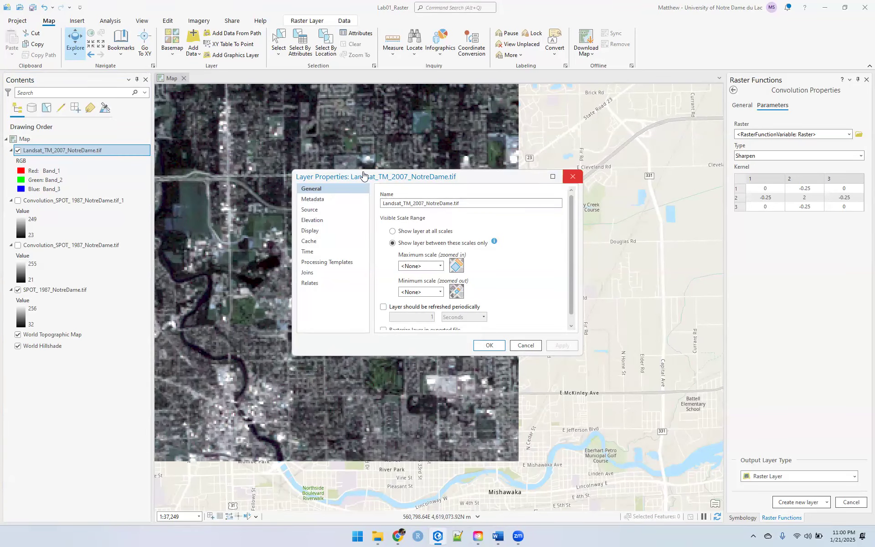
pyautogui.press('Escape')
pyautogui.rightClick(29, 151)
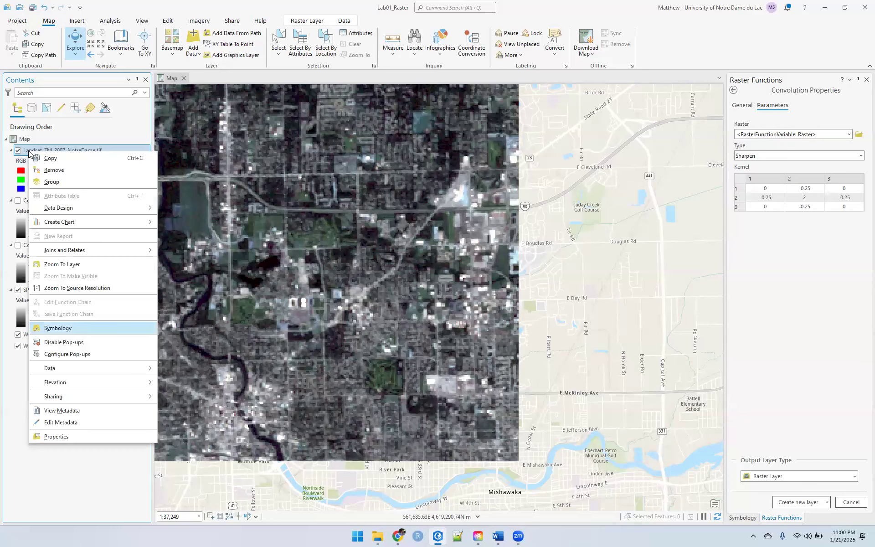
pyautogui.click(91, 327)
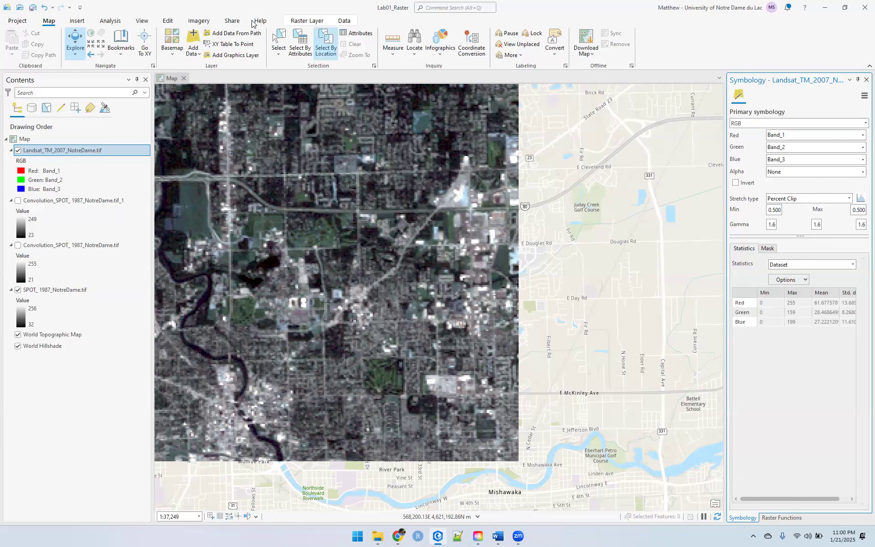
pyautogui.click(306, 21)
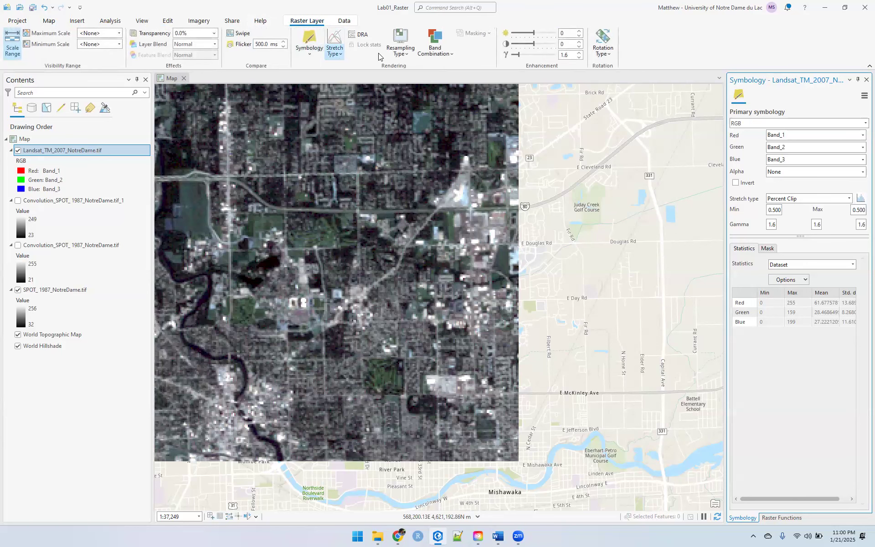
pyautogui.click(446, 51)
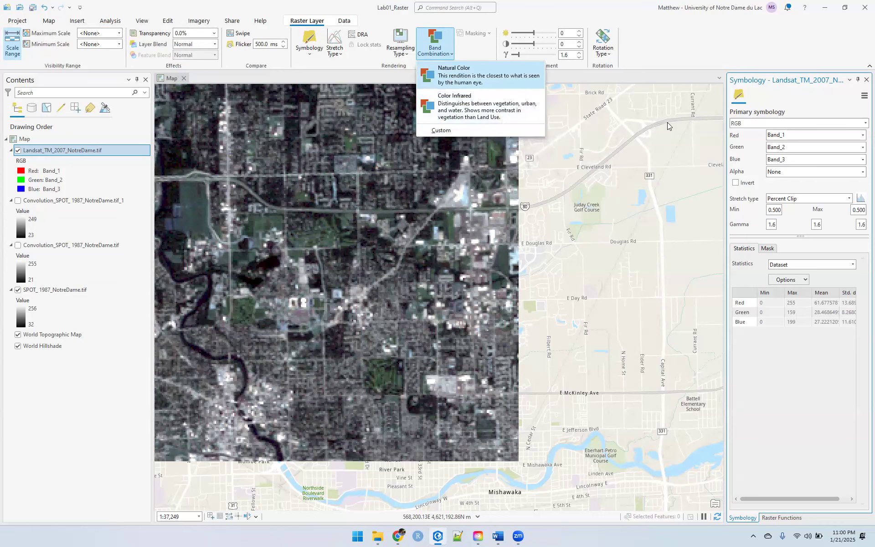
pyautogui.click(472, 112)
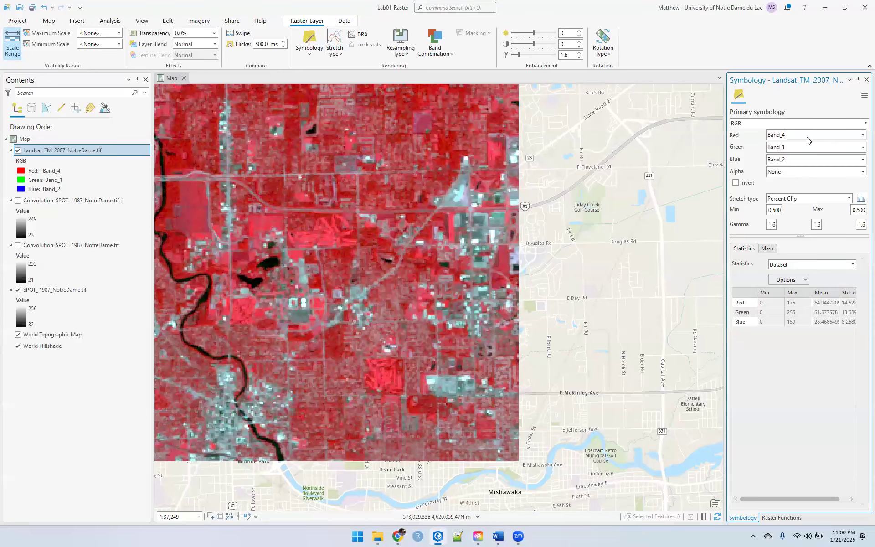
# Assign Band_3 to the Landsat layer's green channel, and review the preset band combinations without applying one
pyautogui.click(782, 147)
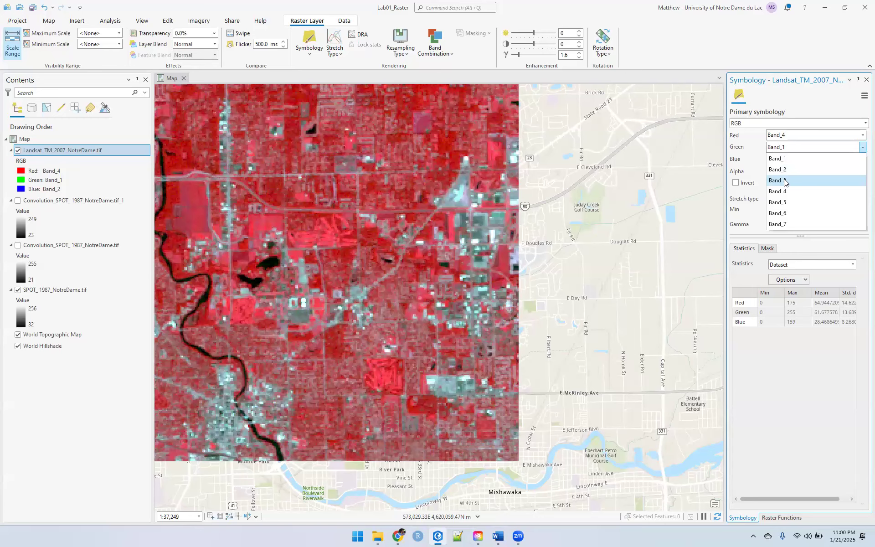
pyautogui.click(787, 181)
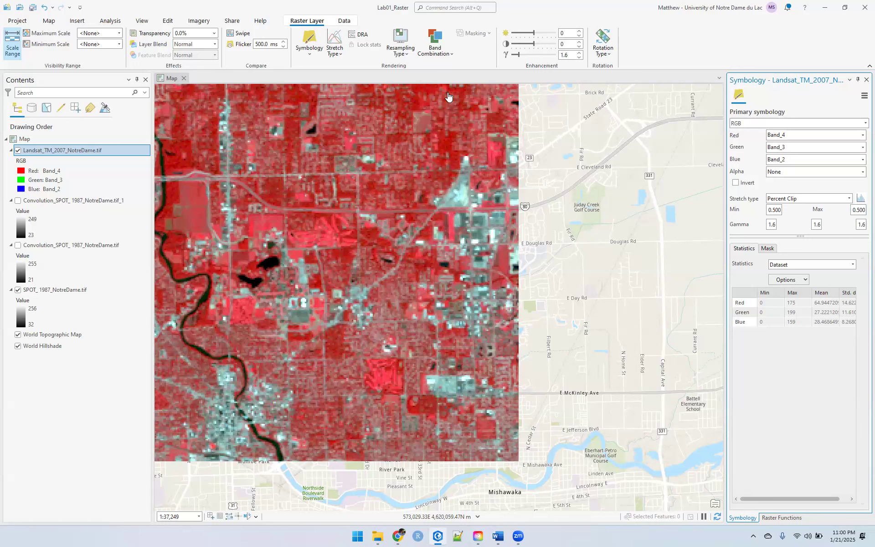
pyautogui.click(434, 47)
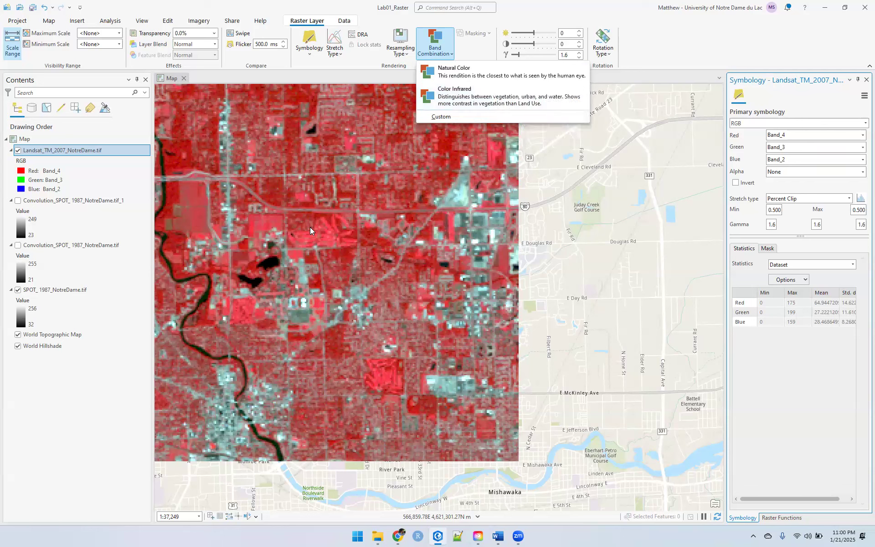
pyautogui.click(530, 14)
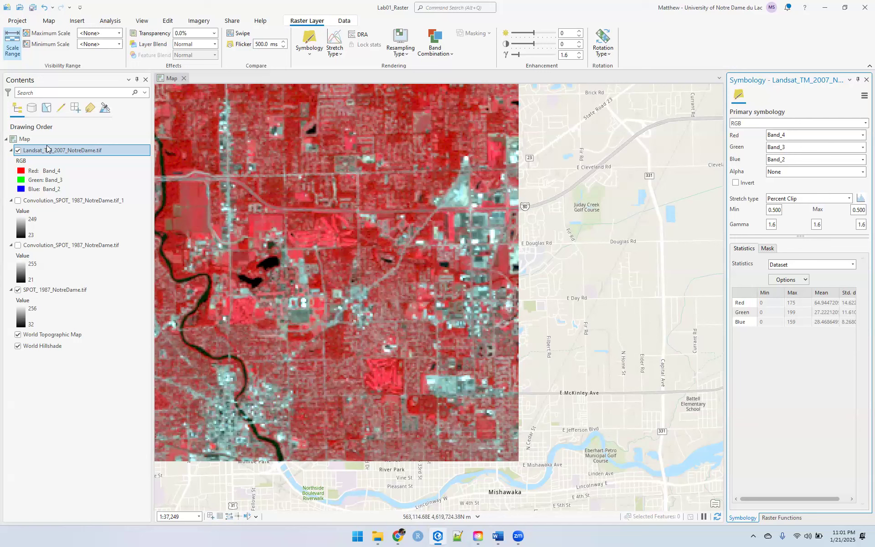
# Compare the Landsat image with the SPOT raster beneath it by switching the Landsat layer's visibility off and on twice
pyautogui.click(15, 153)
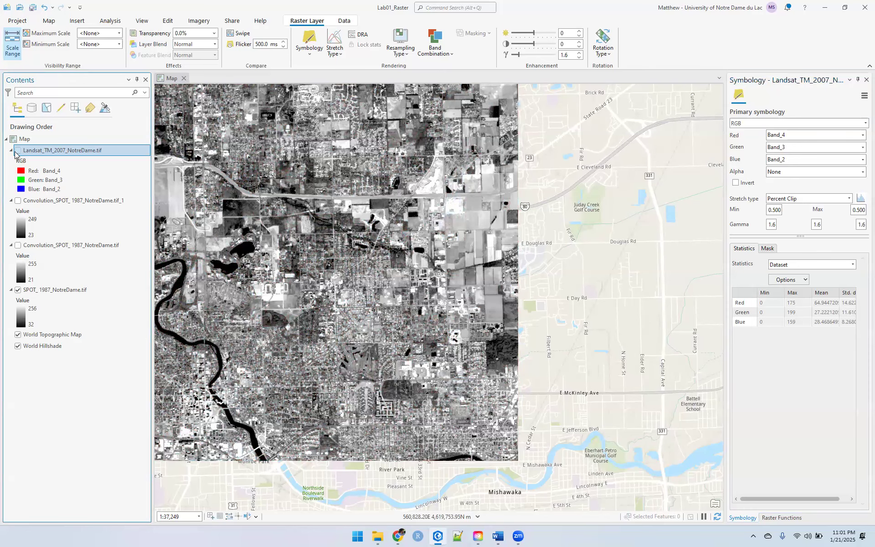
pyautogui.click(15, 153)
pyautogui.click(15, 153)
pyautogui.click(15, 153)
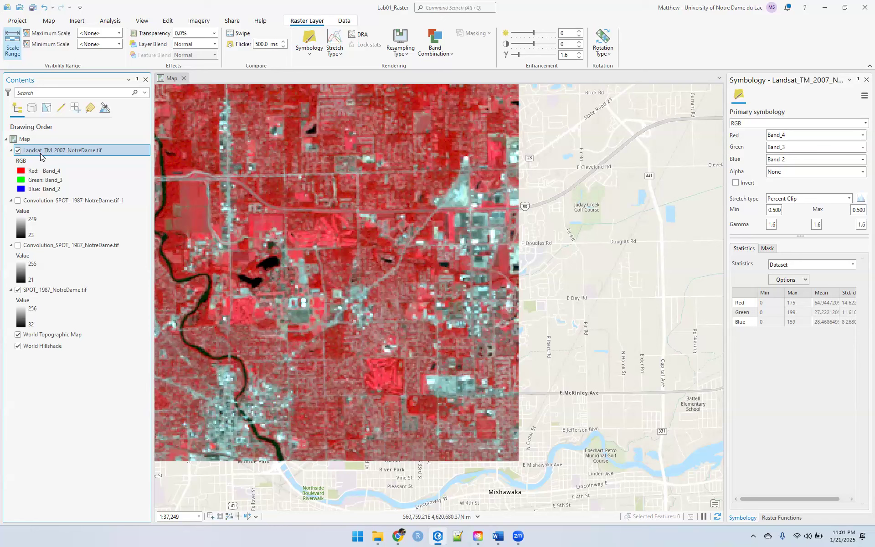
# Flicker the Landsat layer over the SPOT raster, raise the interval to 5000 ms and step it down slightly
pyautogui.click(234, 45)
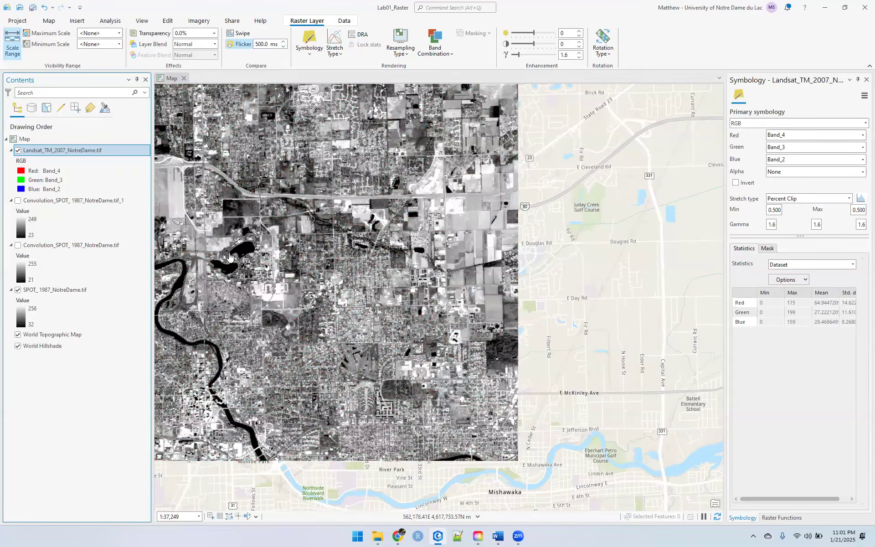
pyautogui.click(264, 44)
pyautogui.write('50000')
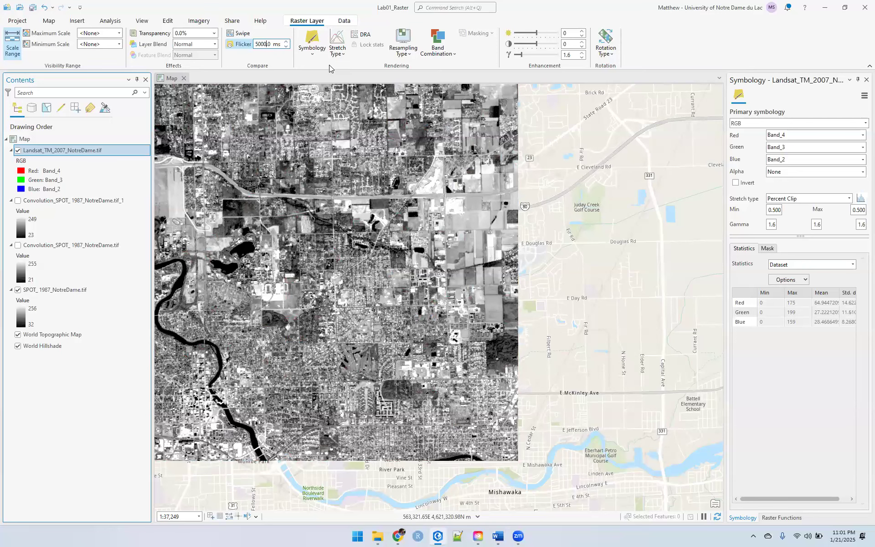
pyautogui.click(287, 46)
pyautogui.click(287, 46)
pyautogui.click(286, 46)
pyautogui.click(286, 46)
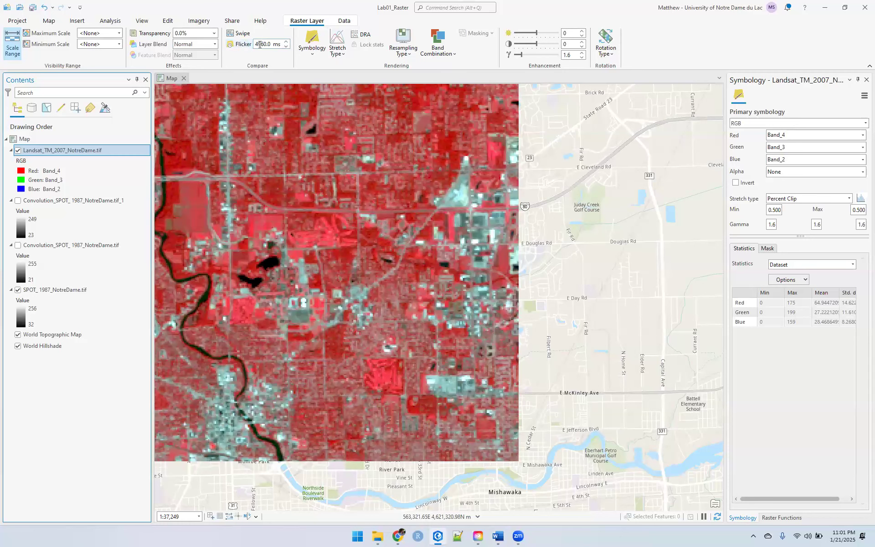
# Try a fast 100 ms flicker interval on the Landsat layer, followed by a slow 5000 ms one
pyautogui.click(260, 44)
pyautogui.write('100')
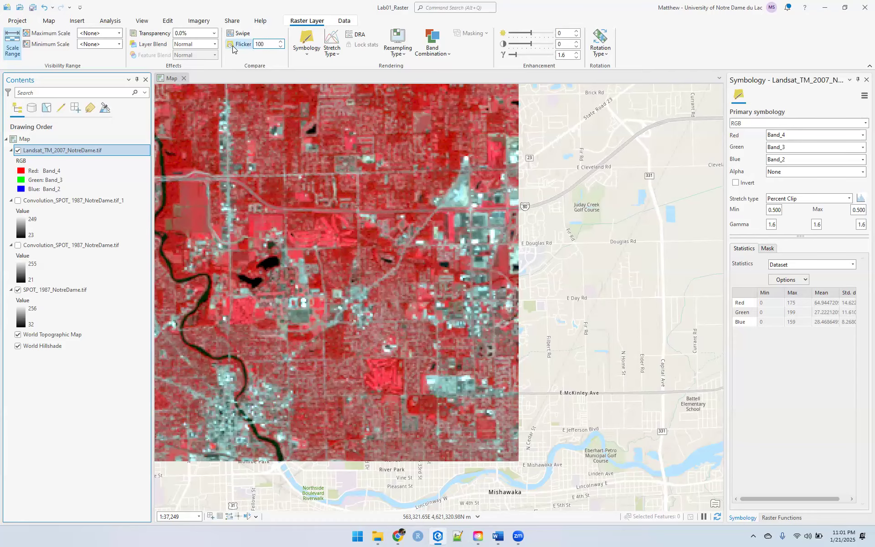
pyautogui.press('Return')
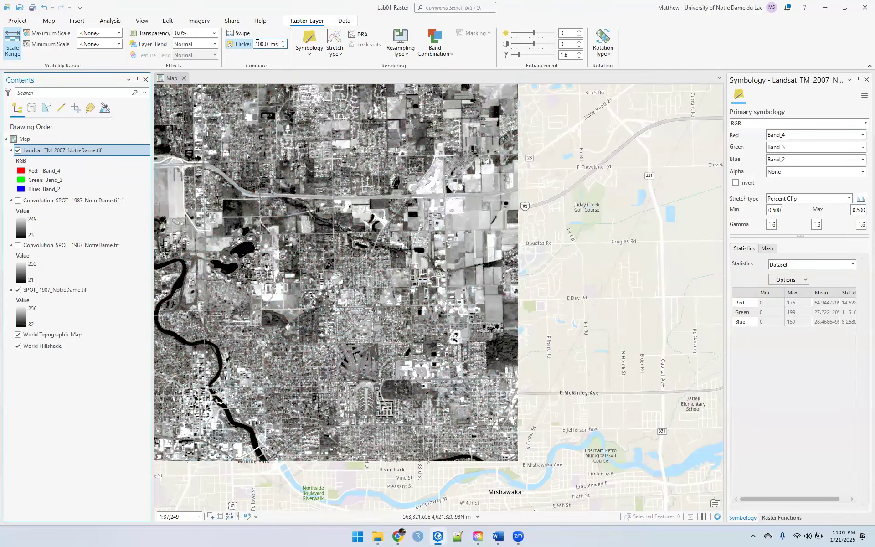
pyautogui.click(263, 42)
pyautogui.write('500')
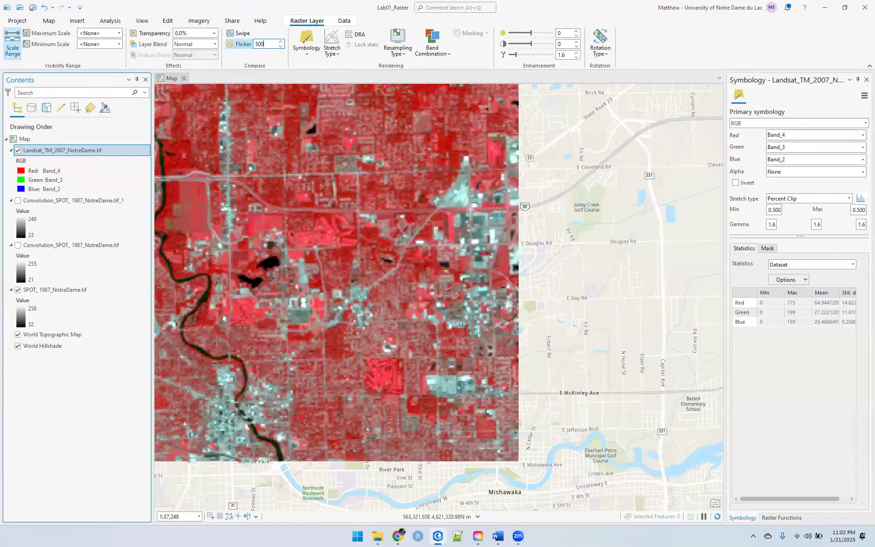
pyautogui.write('0')
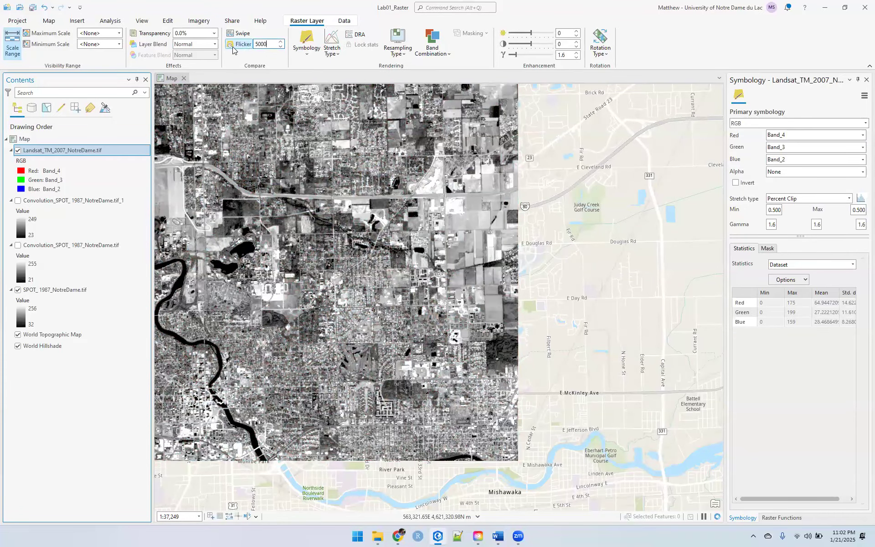
pyautogui.press('Return')
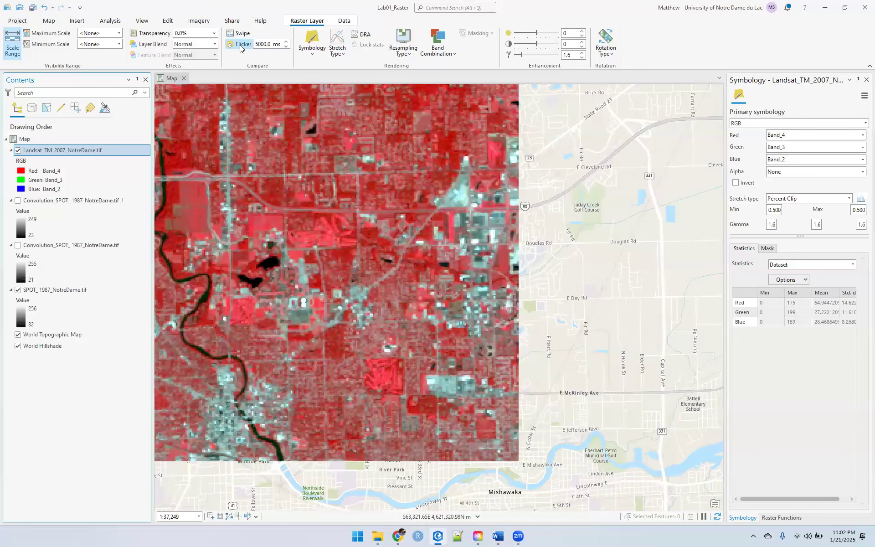
# Set the flicker interval to 500 ms and stop flickering the Landsat layer
pyautogui.click(262, 43)
pyautogui.press('BackSpace')
pyautogui.click(232, 47)
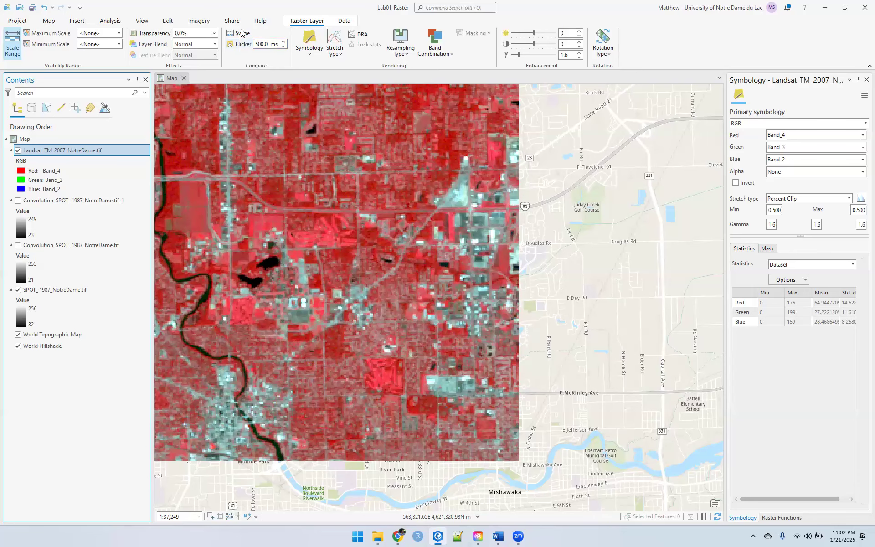
# Swipe the Landsat layer back across the map to compare it with the SPOT raster underneath
pyautogui.click(240, 33)
pyautogui.moveTo(304, 87); pyautogui.dragTo(283, 197)
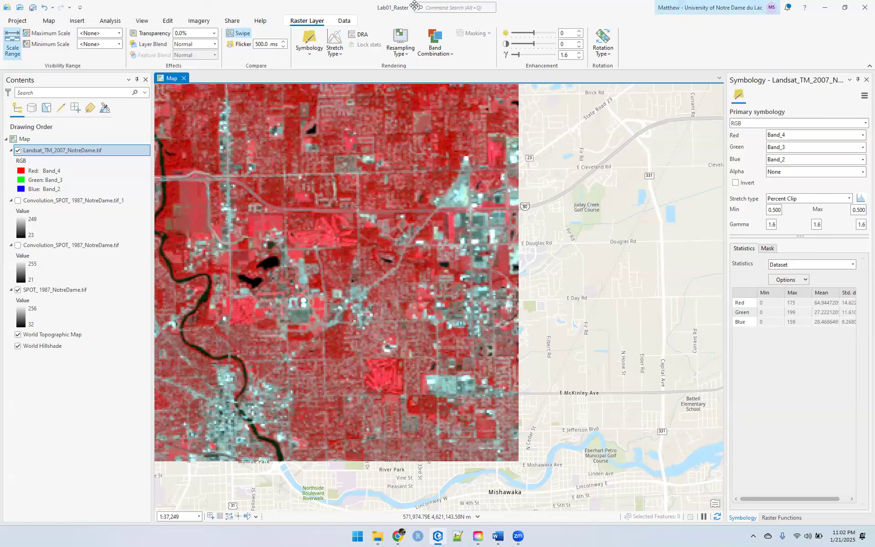
# Save the Lab01_Raster project
pyautogui.click(33, 6)
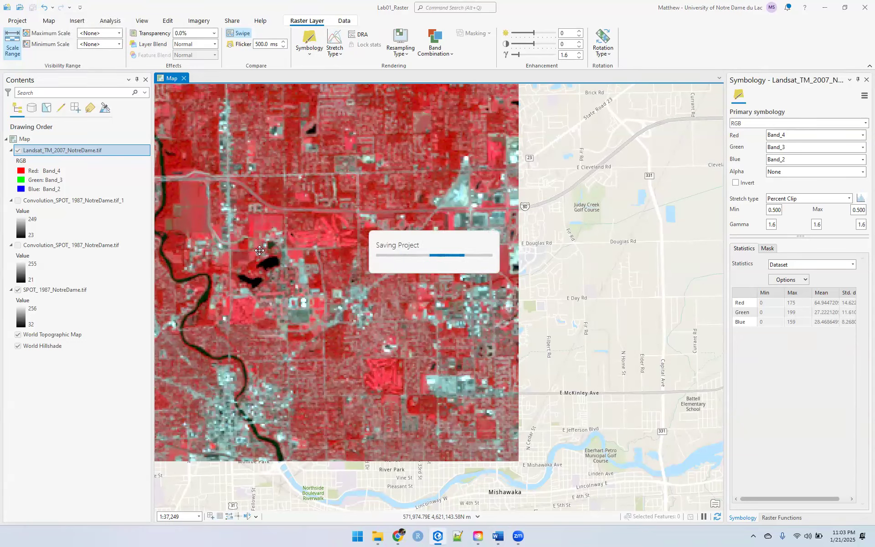
pyautogui.moveTo(378, 536)
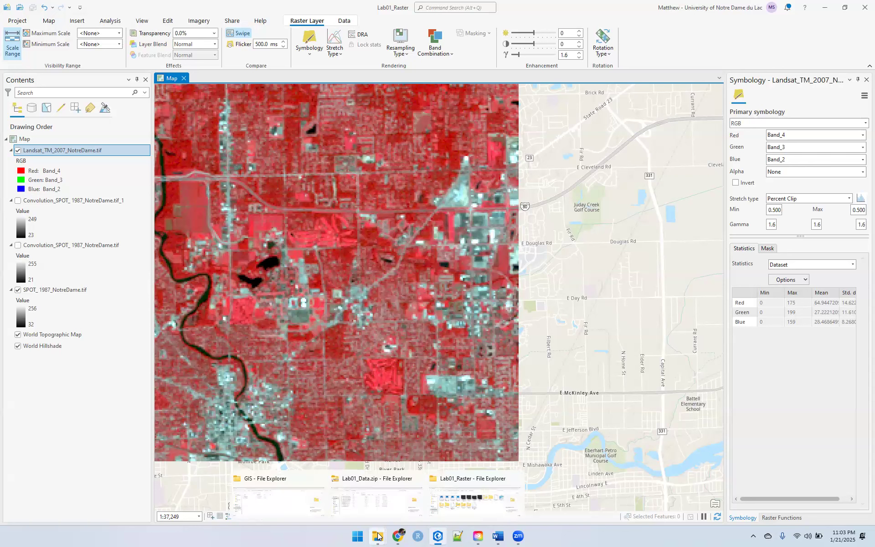